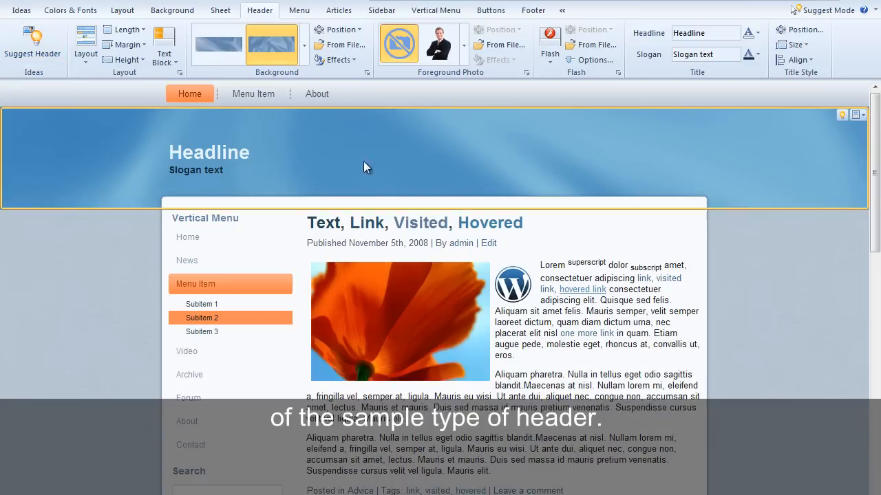
Cycle Suggest Header repeatedly until a wide light blue sky header with centred headline appears
click(27, 44)
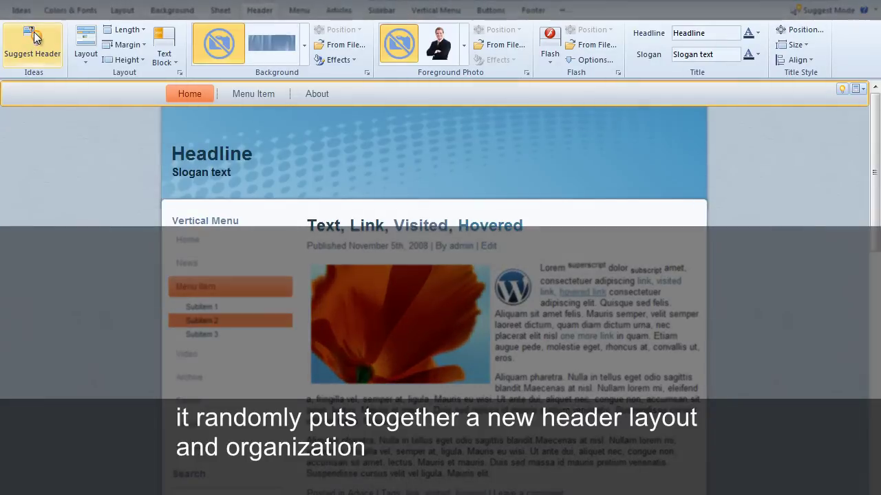
click(33, 35)
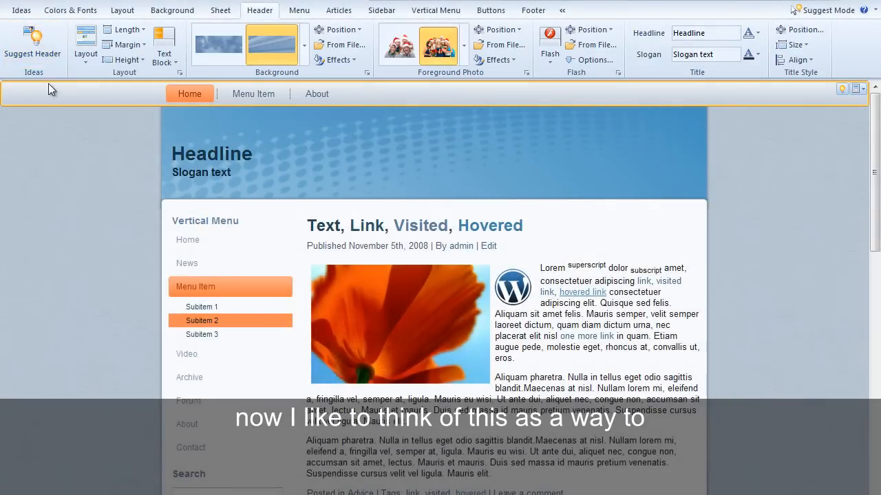
click(38, 54)
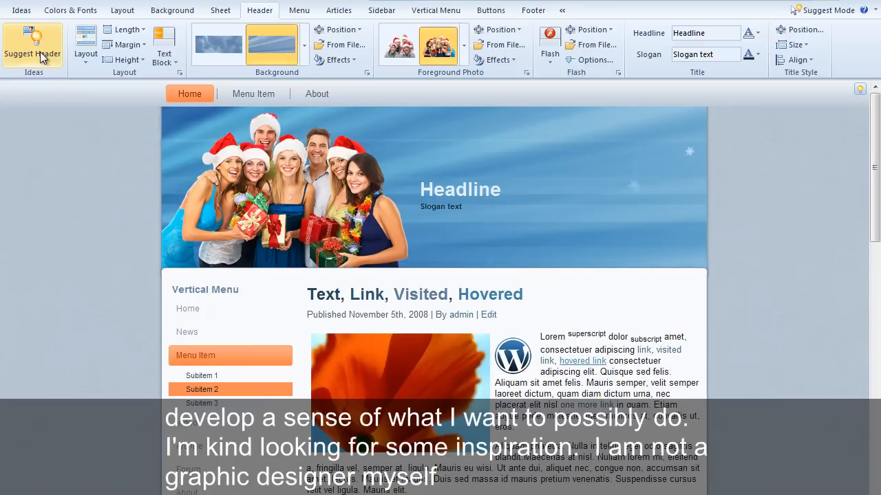
click(38, 48)
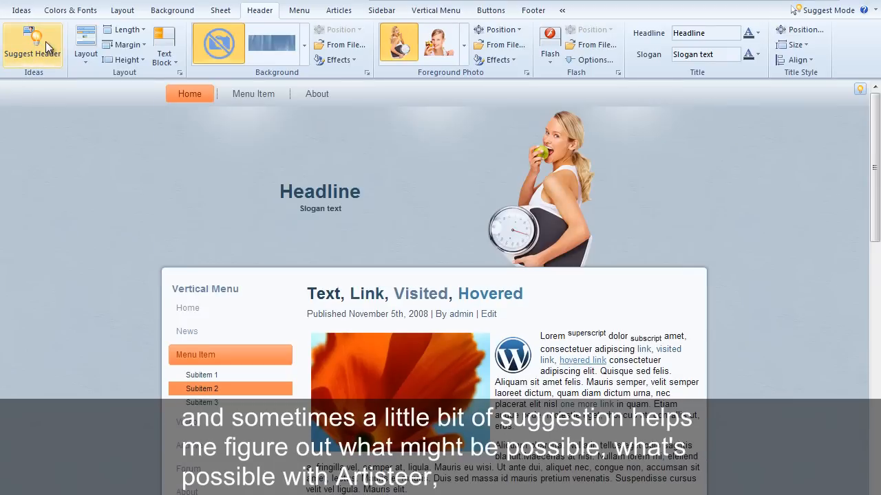
click(48, 47)
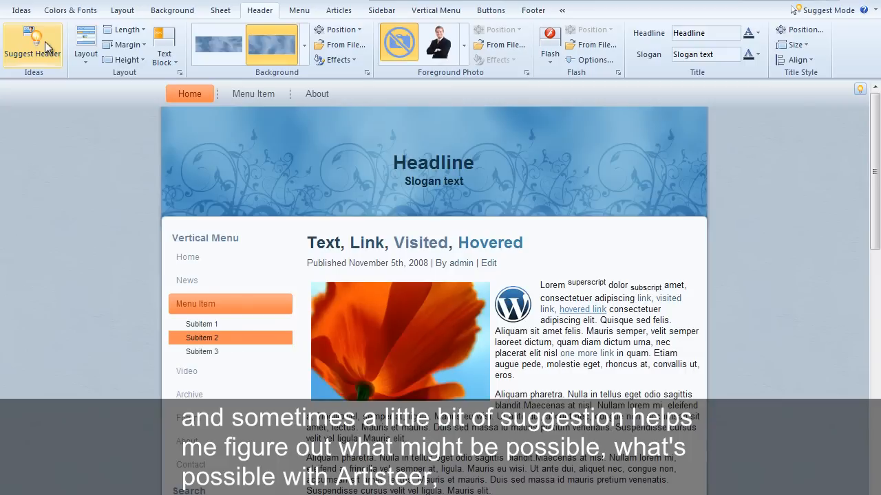
click(34, 42)
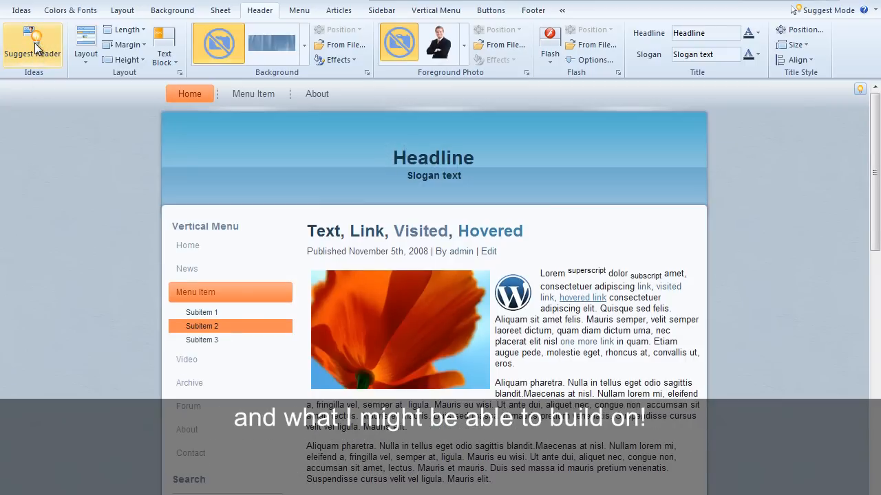
click(34, 43)
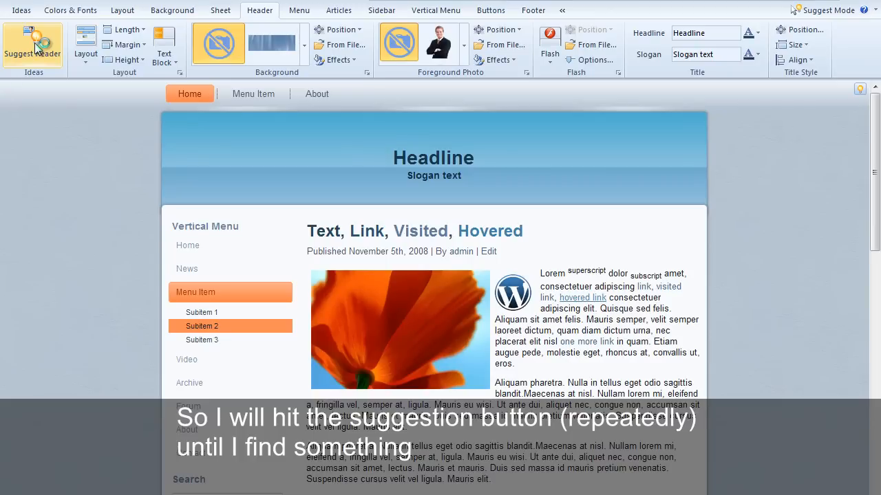
click(34, 43)
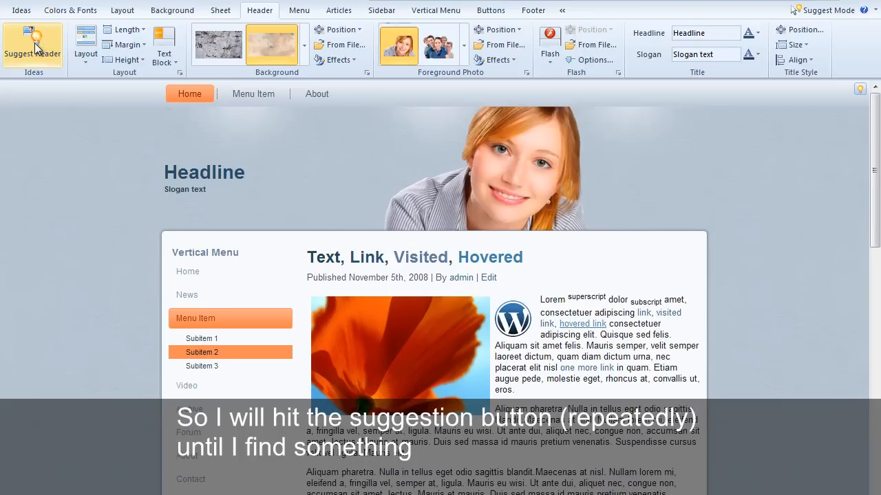
click(35, 43)
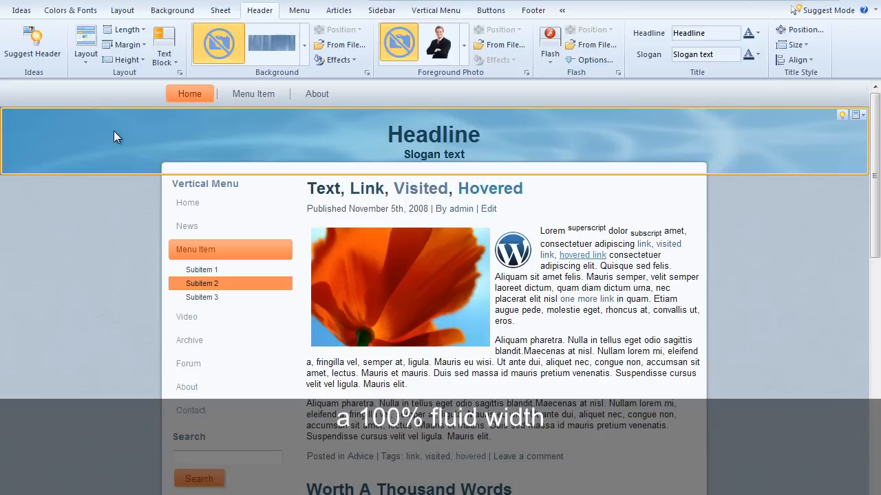
Glance at the header Margin and Length dropdowns, then bring up the Layout gallery
click(127, 45)
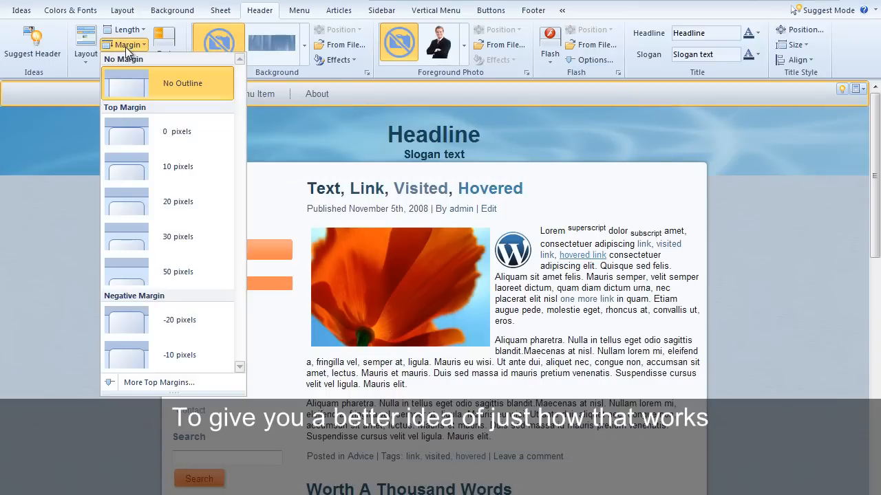
click(127, 29)
click(166, 61)
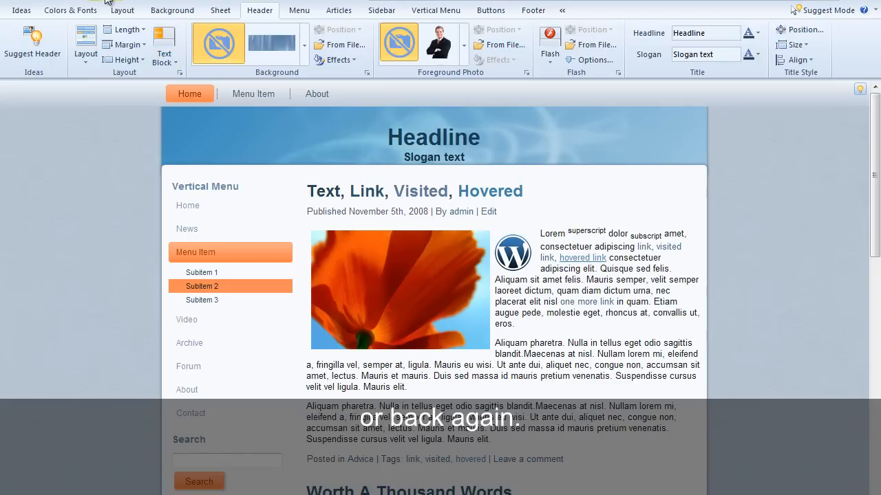
click(86, 61)
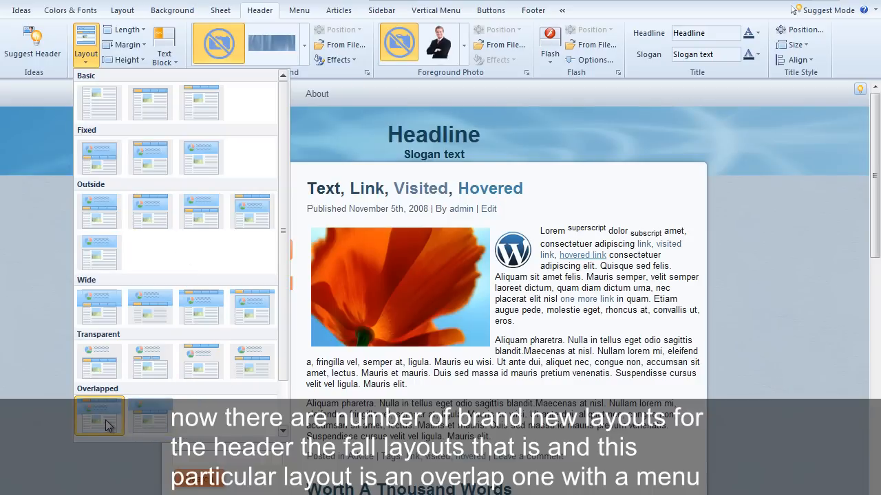
click(159, 421)
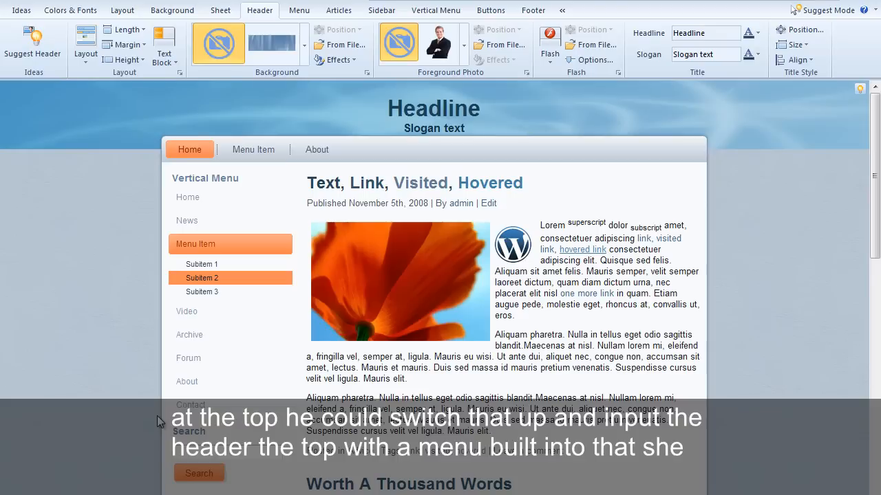
key(ctrl+z)
click(91, 56)
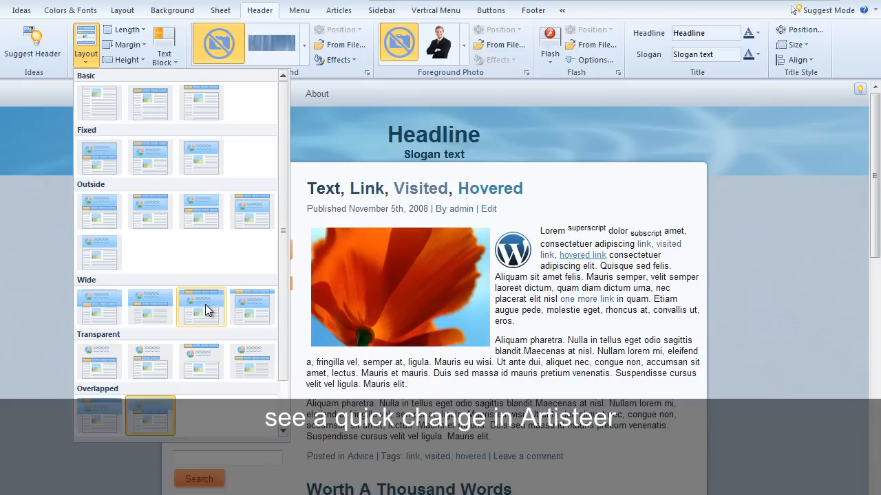
click(201, 361)
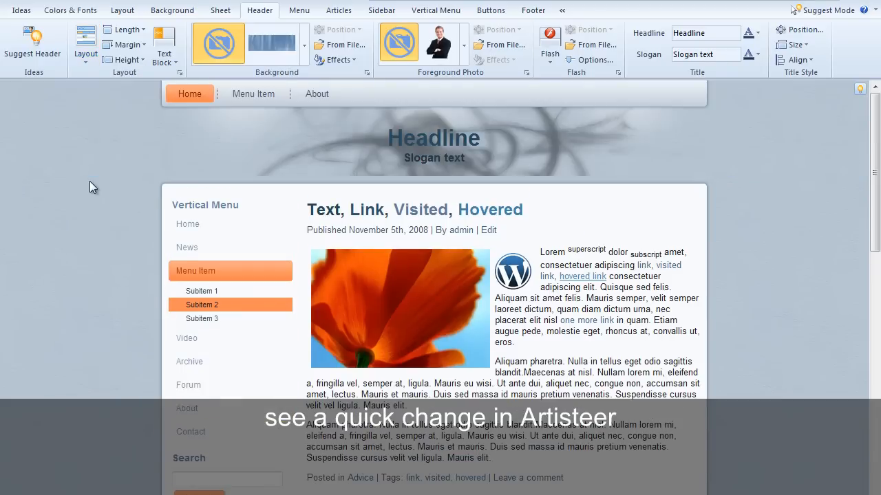
click(85, 56)
click(114, 151)
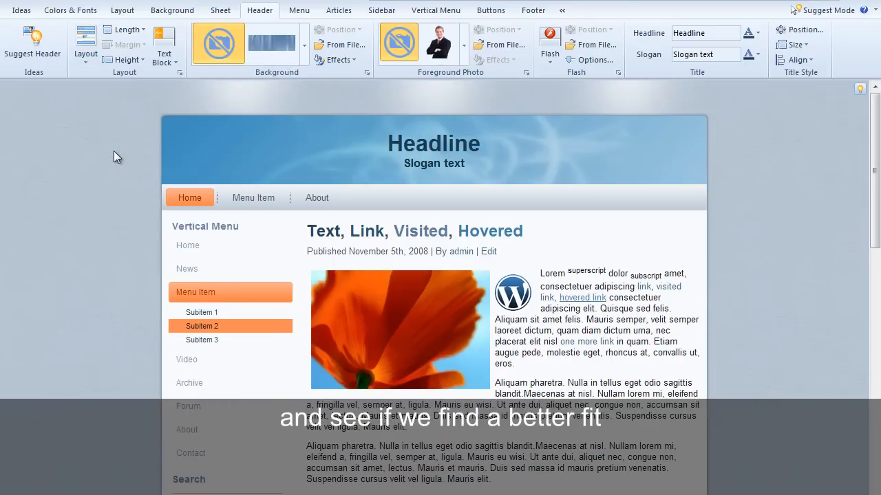
click(85, 54)
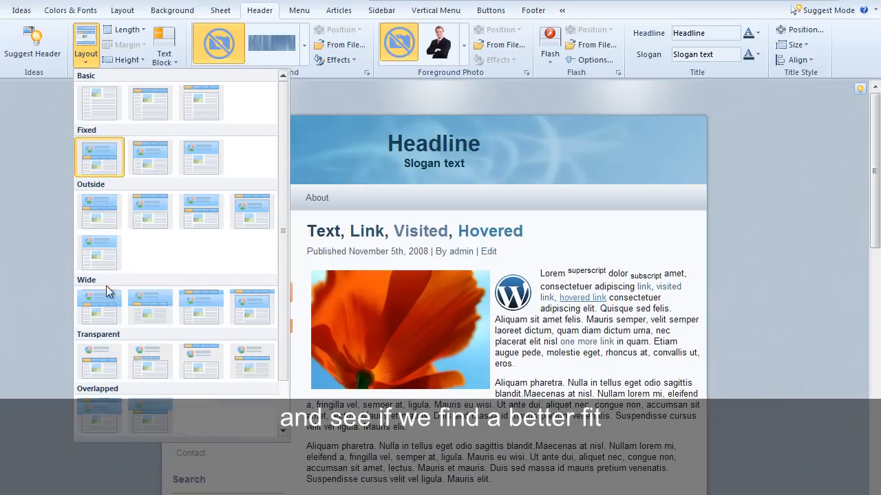
click(107, 314)
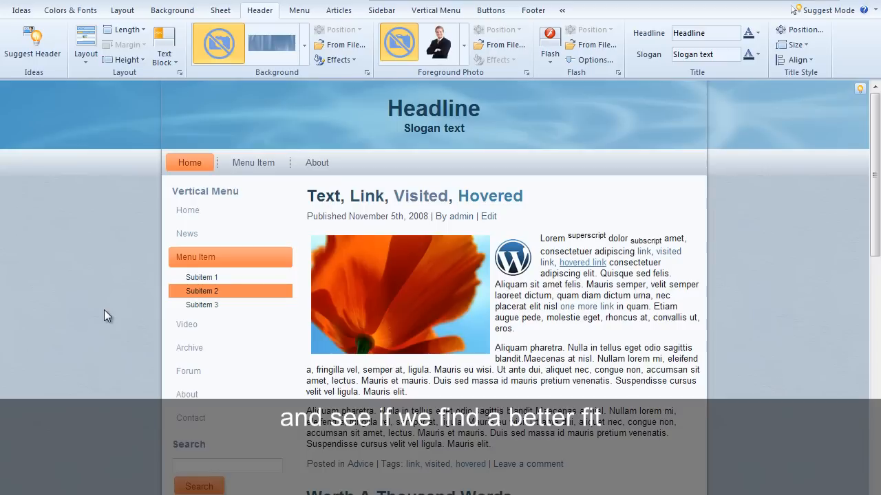
click(85, 54)
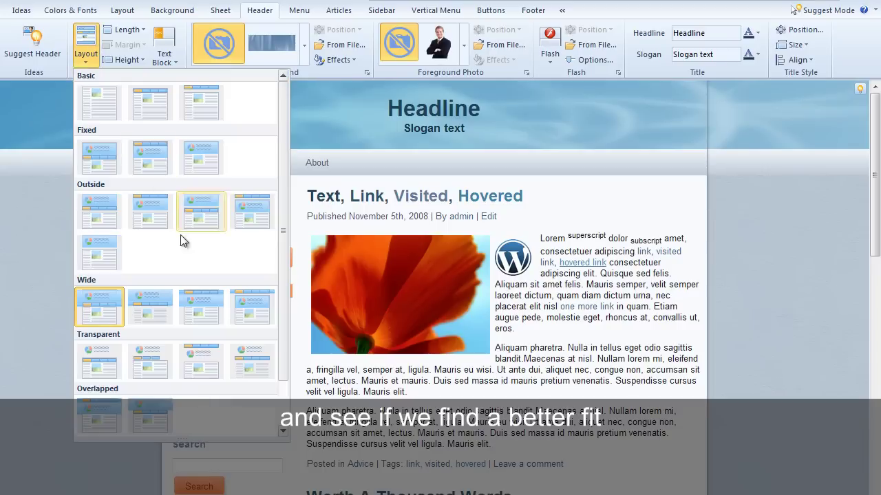
click(244, 318)
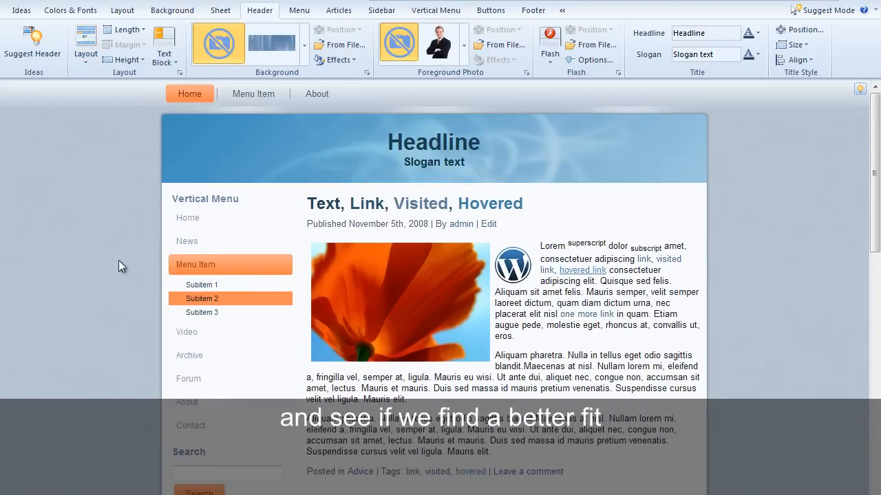
click(78, 59)
click(105, 412)
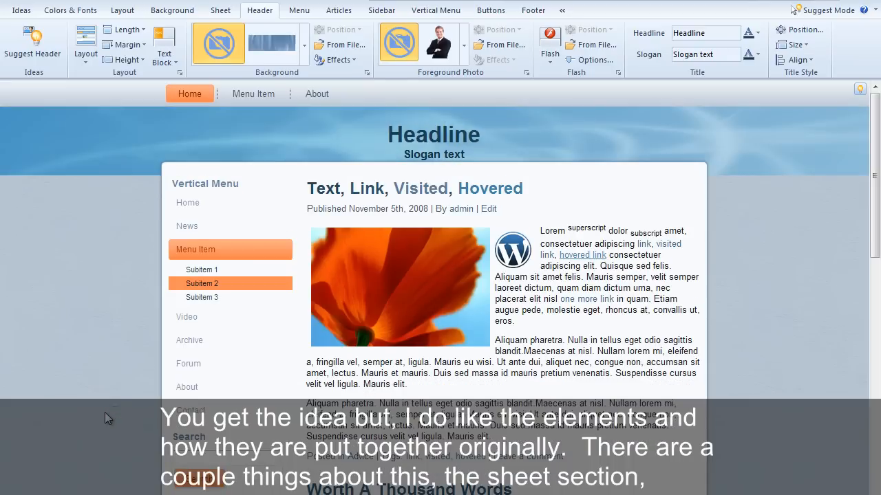
mouse_move(434, 148)
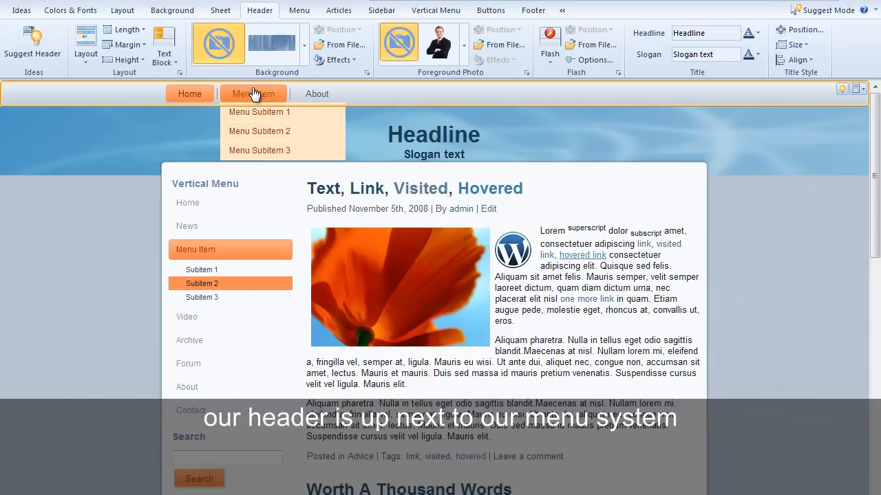
Review the header top-margin choices twice without changing anything
click(139, 45)
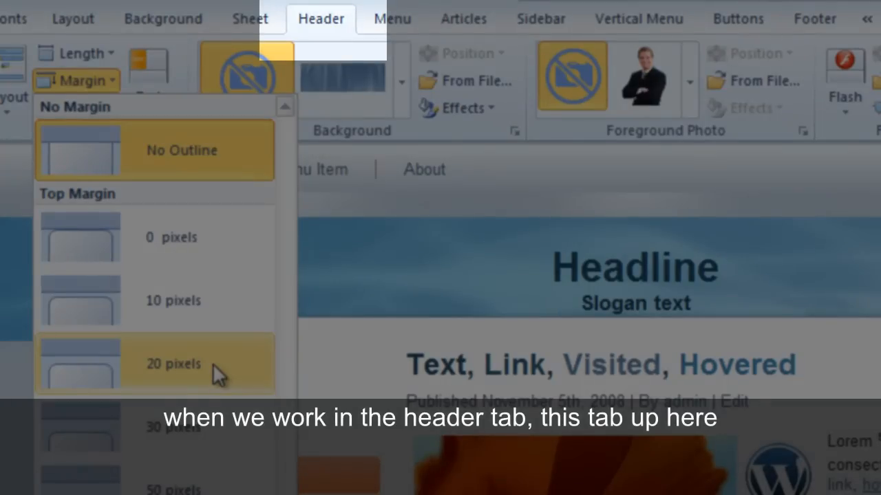
click(320, 18)
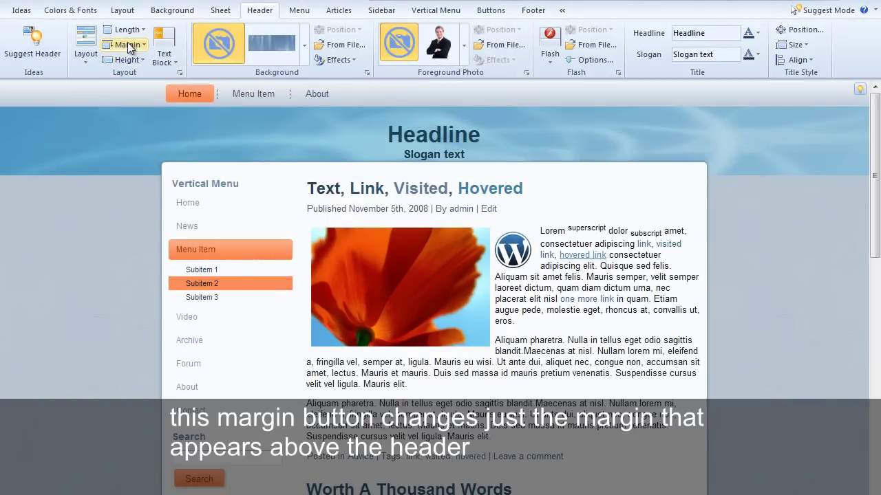
click(127, 45)
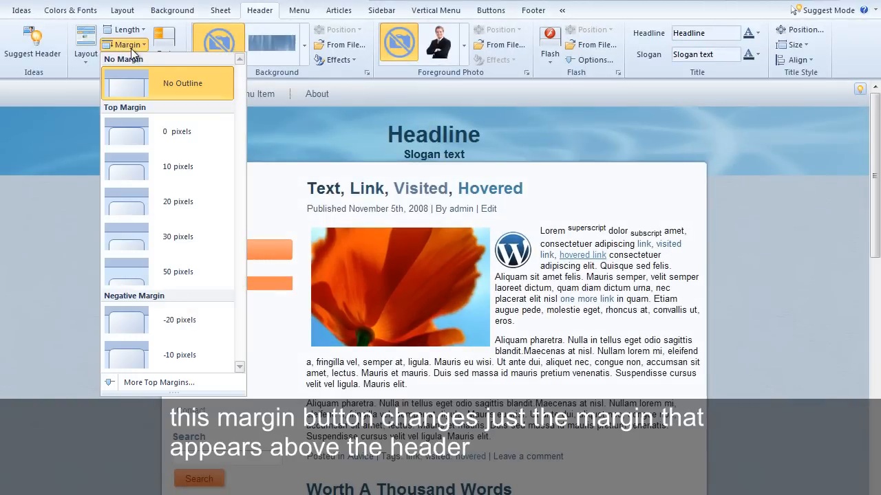
click(42, 221)
Select the menu bar strip and bring up the Menu tab's margin choices
click(24, 124)
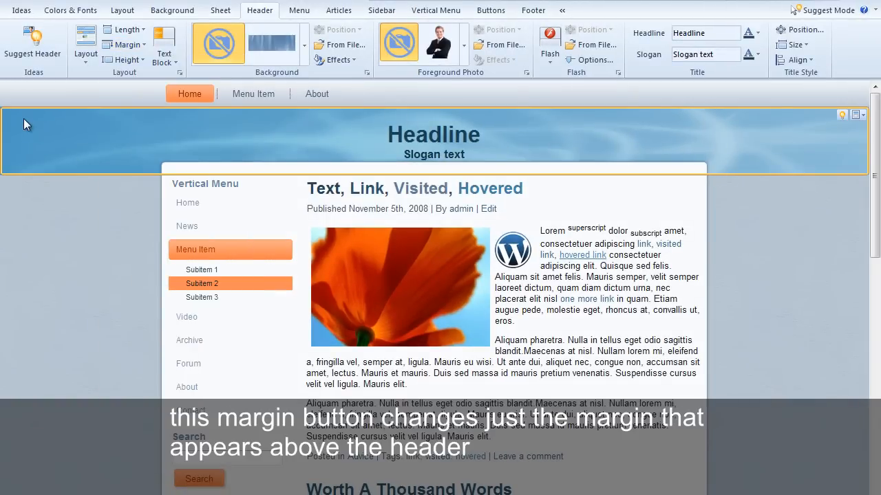
click(82, 93)
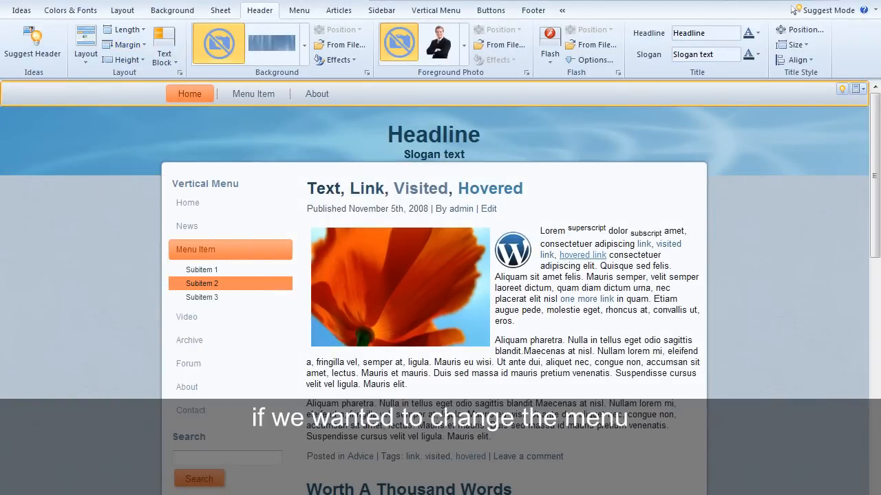
click(300, 11)
click(132, 43)
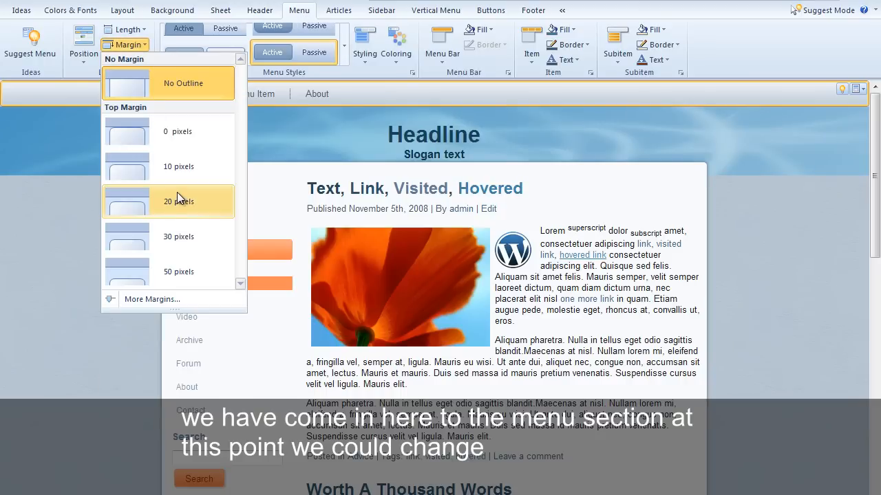
Try a 20-pixel menu margin, then give the header a negative 20-pixel top margin
click(176, 200)
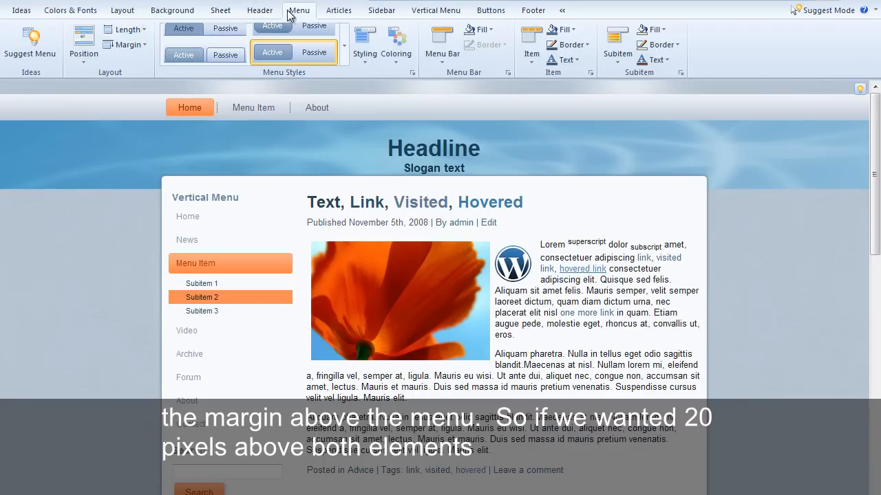
click(260, 10)
click(128, 44)
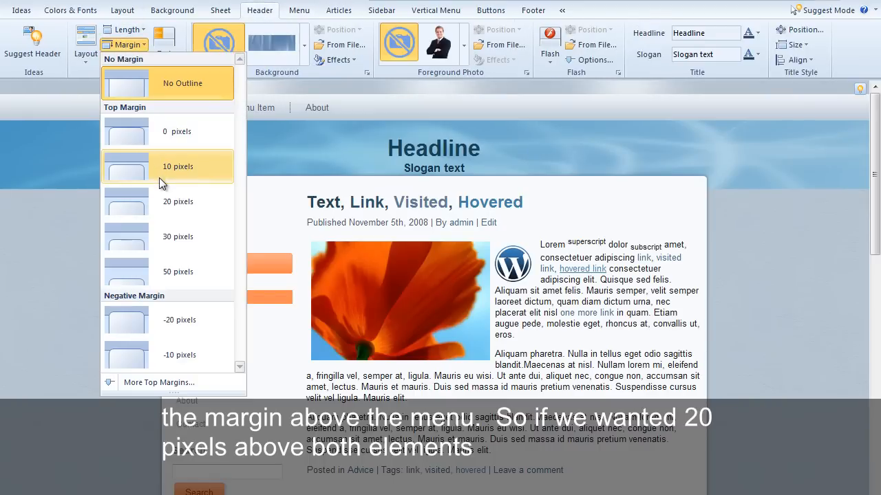
click(166, 200)
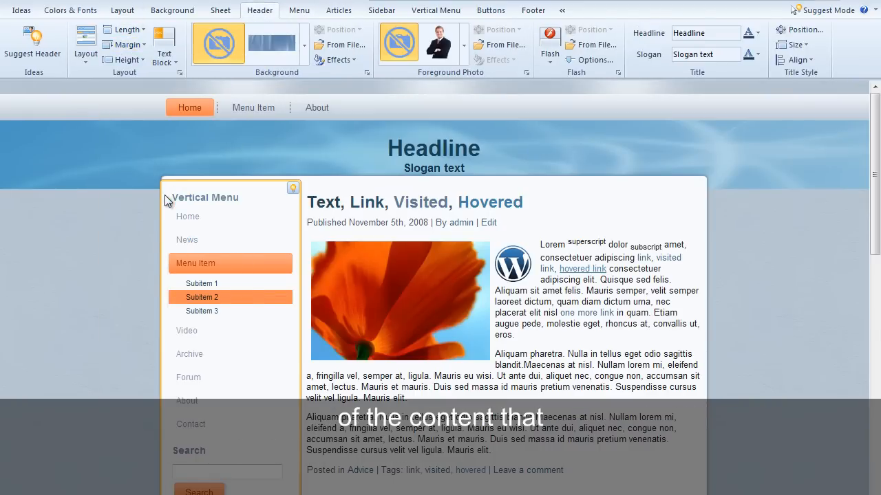
click(127, 44)
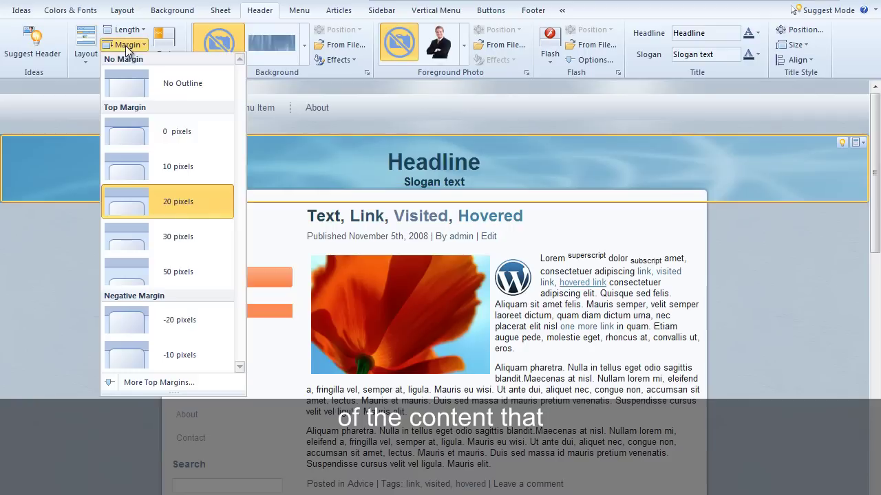
click(211, 329)
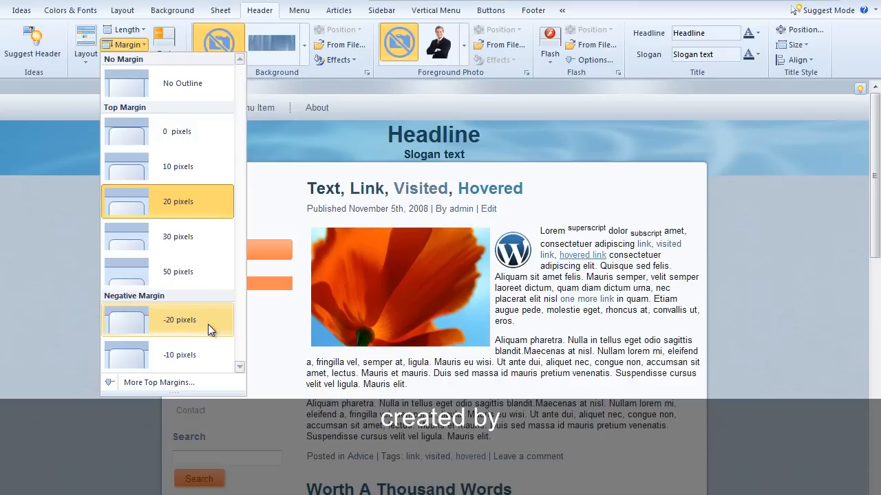
click(211, 329)
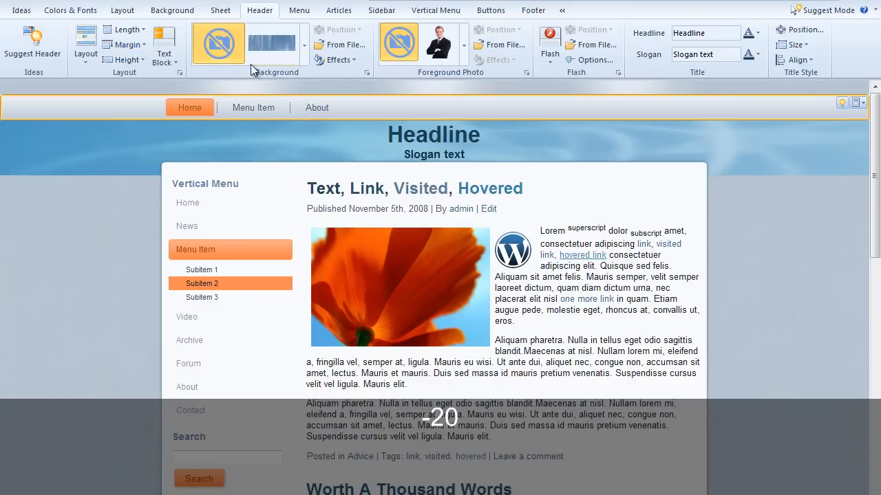
Set the menu bar to No Margin above it
click(299, 11)
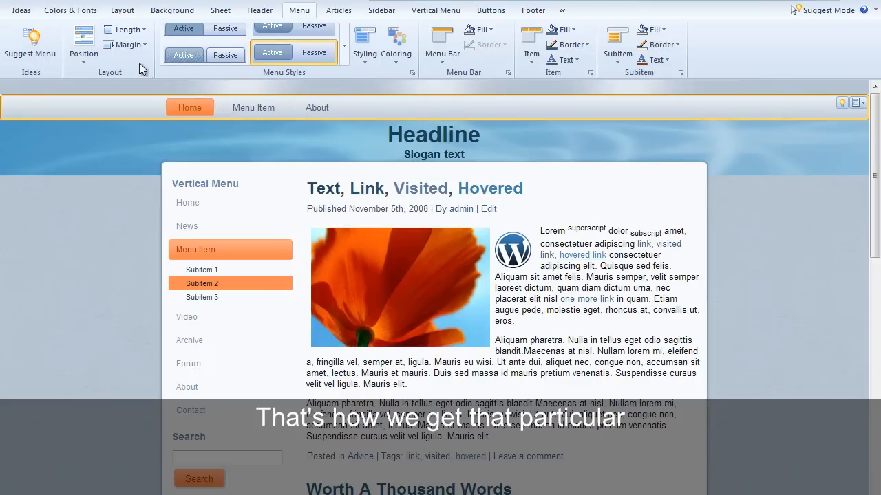
click(127, 45)
click(165, 86)
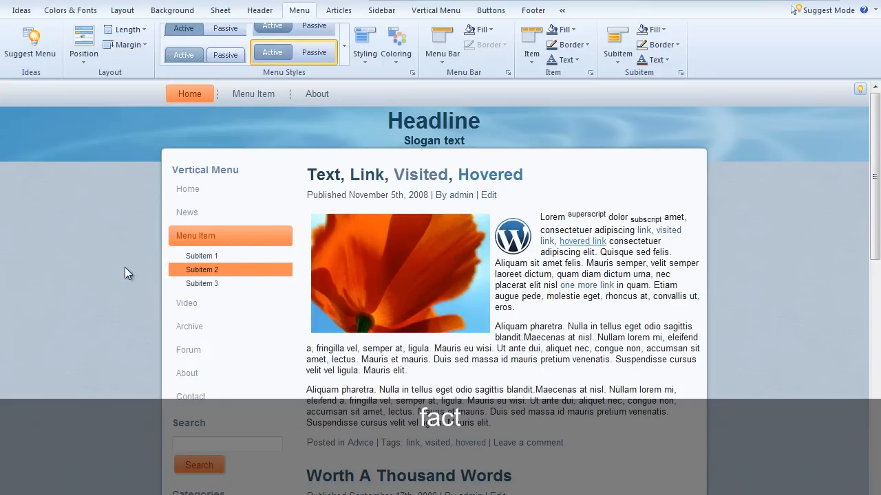
Try a 20-pixel sheet top margin, then return the sheet to a negative 20-pixel overlap
click(220, 10)
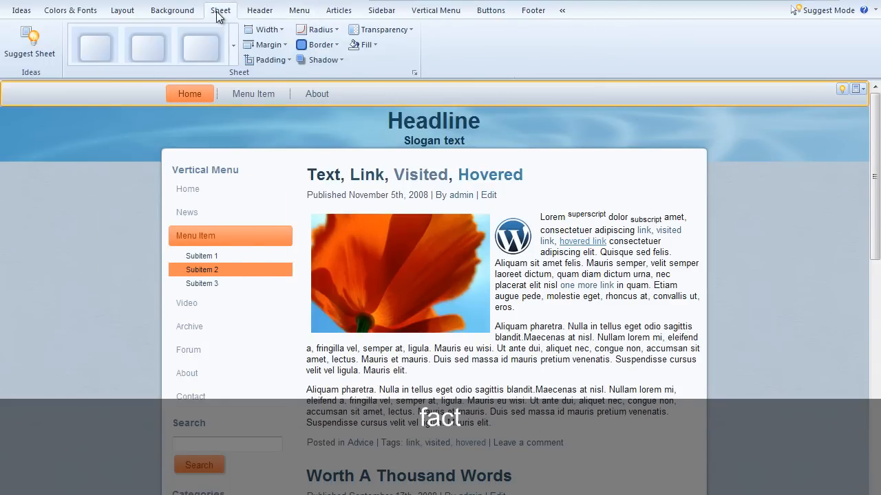
click(268, 44)
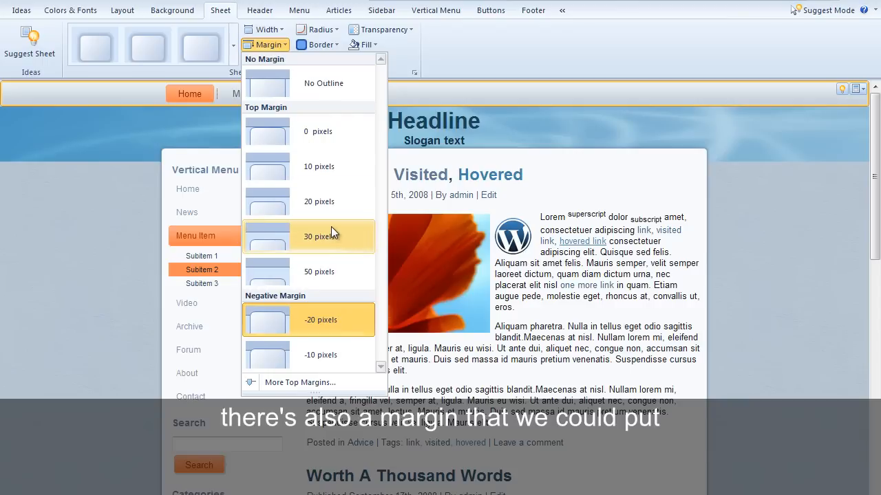
click(330, 205)
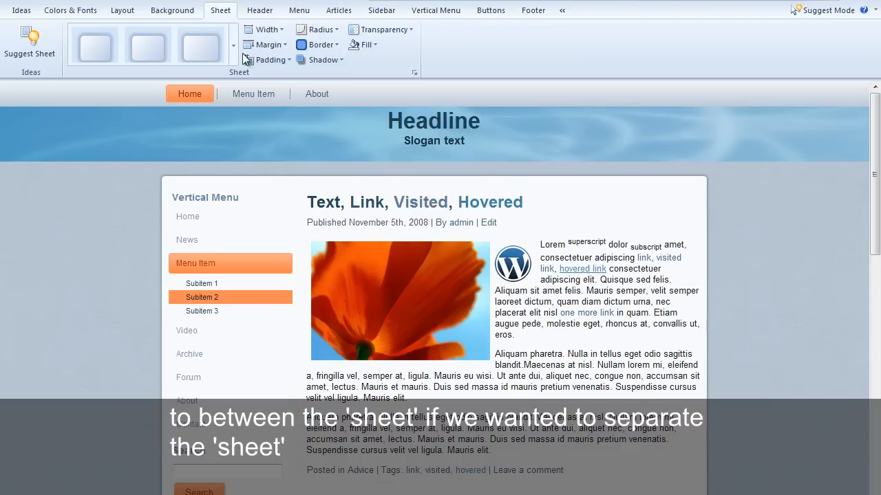
click(253, 94)
click(268, 44)
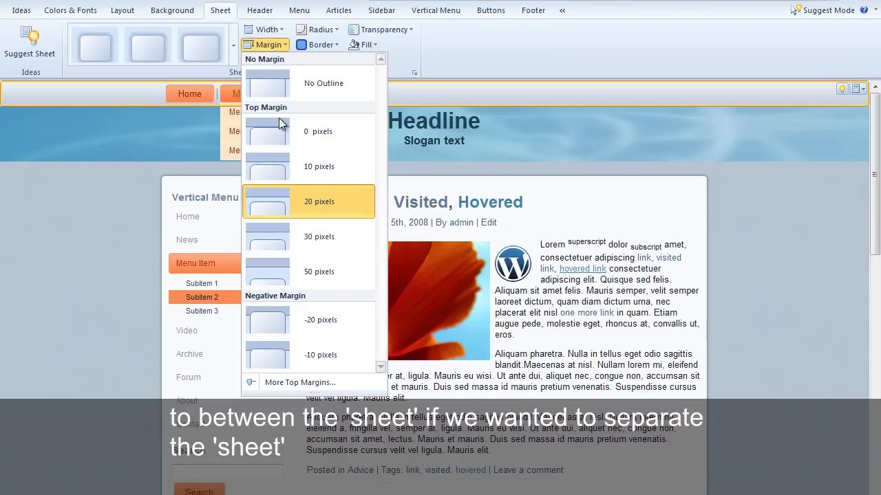
click(335, 351)
Bring up Sheet Options via More Top Margins for exact margin values
click(268, 45)
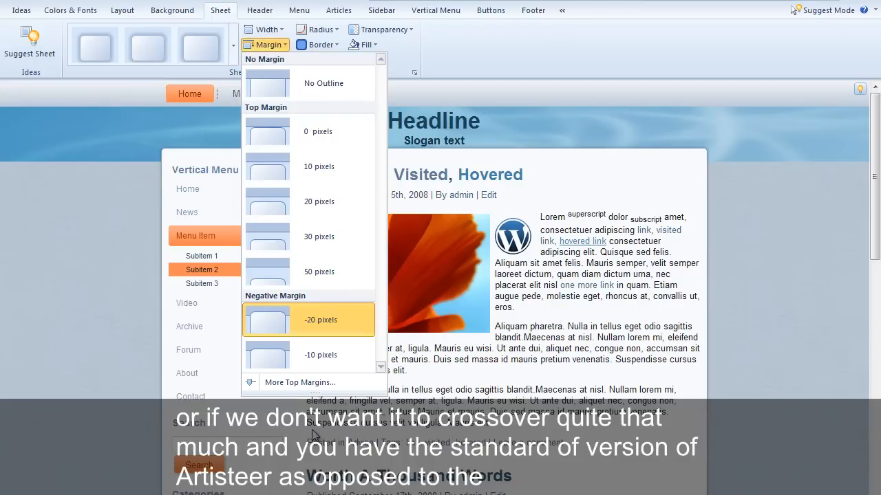
click(297, 385)
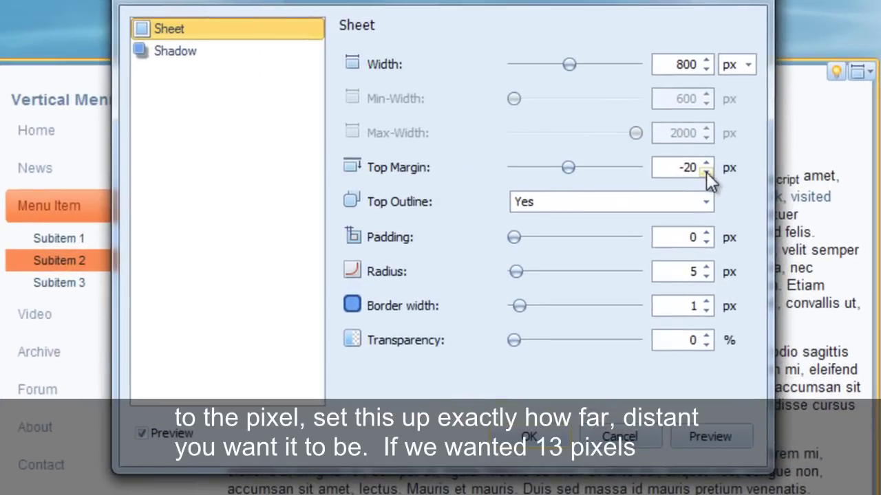
Adjust the sheet's Top Margin spinner to -13 pixels
click(706, 172)
click(705, 172)
click(707, 163)
click(707, 164)
click(707, 164)
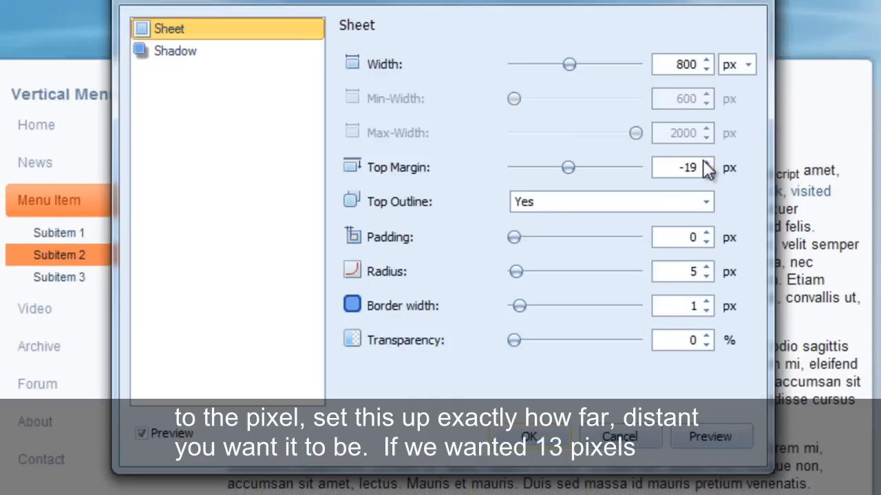
click(707, 163)
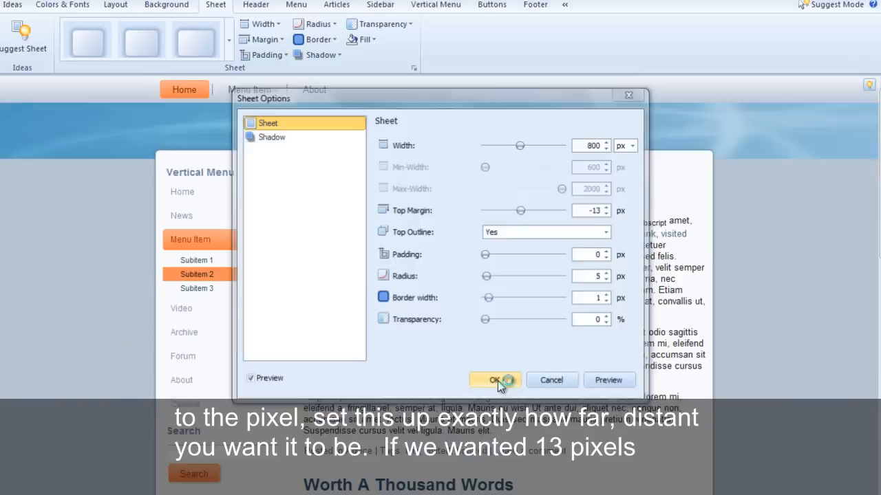
Confirm the -13 pixel sheet margin and set the header top margin to 0 pixels
click(527, 438)
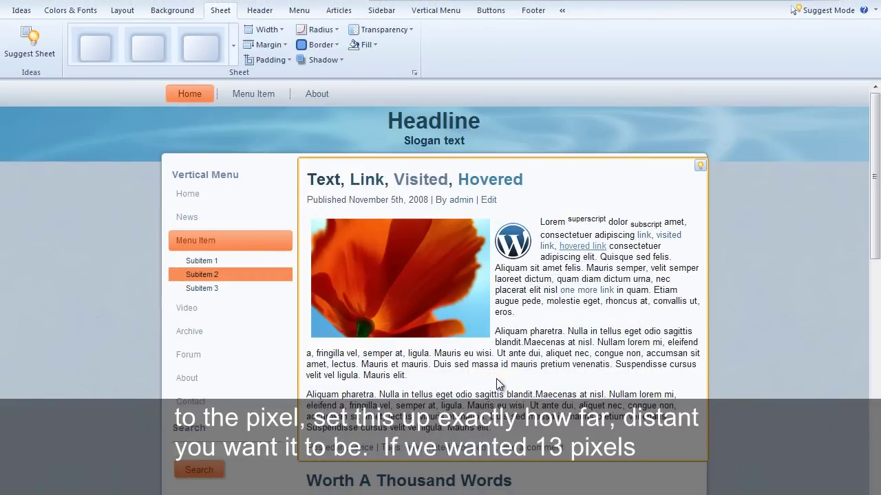
click(259, 11)
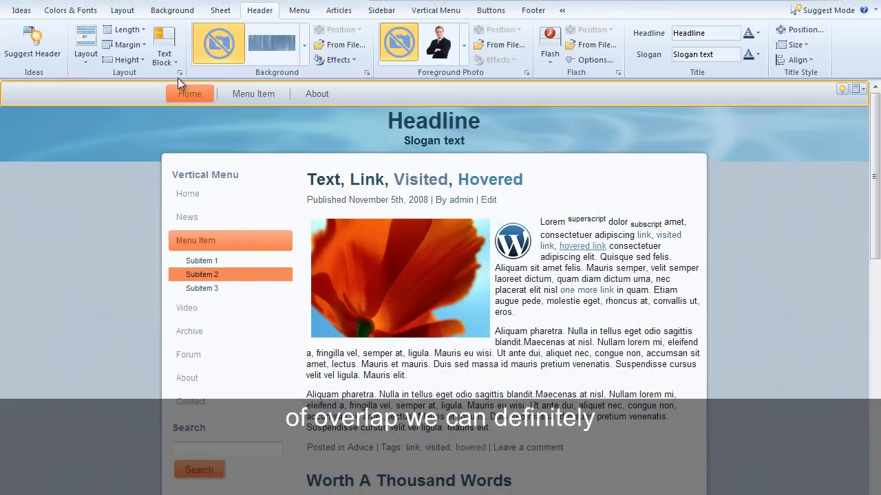
click(127, 45)
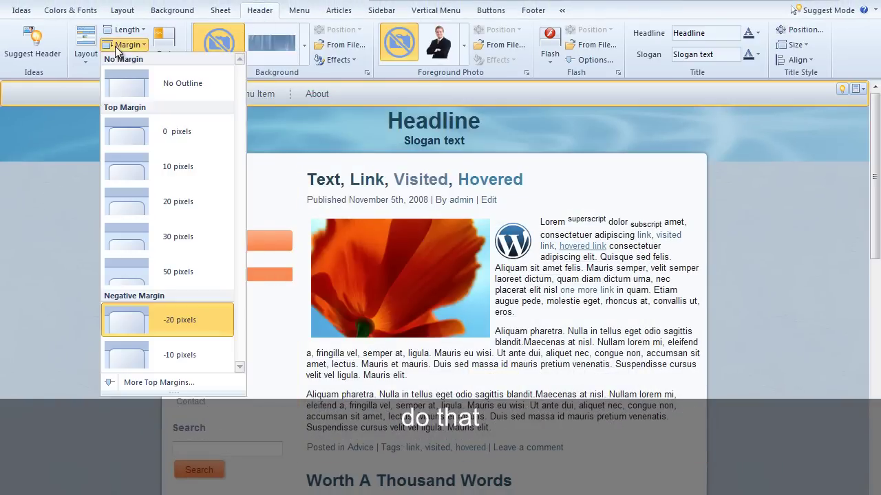
click(178, 133)
click(175, 63)
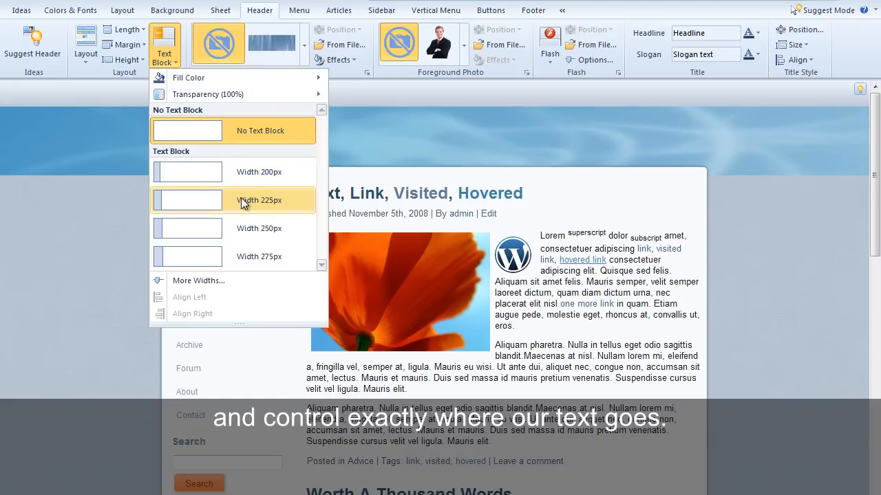
Try a 225-pixel header text block, then widen it to 275 pixels on the left
click(237, 179)
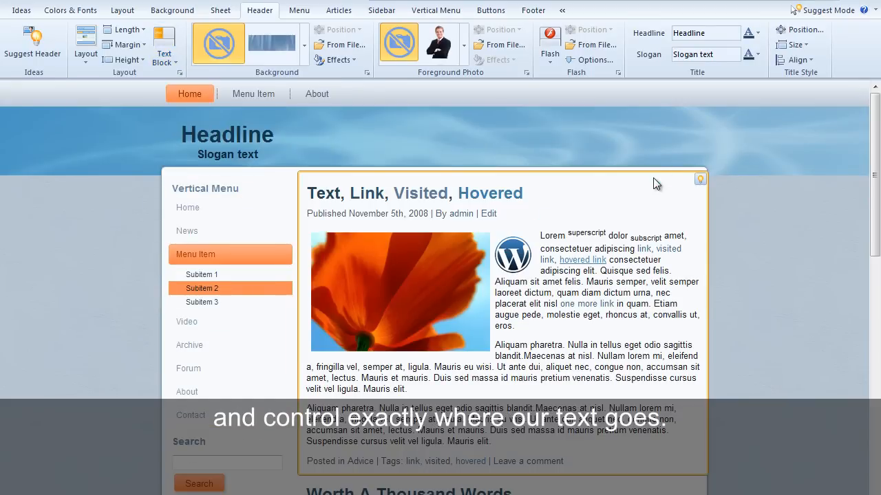
click(270, 119)
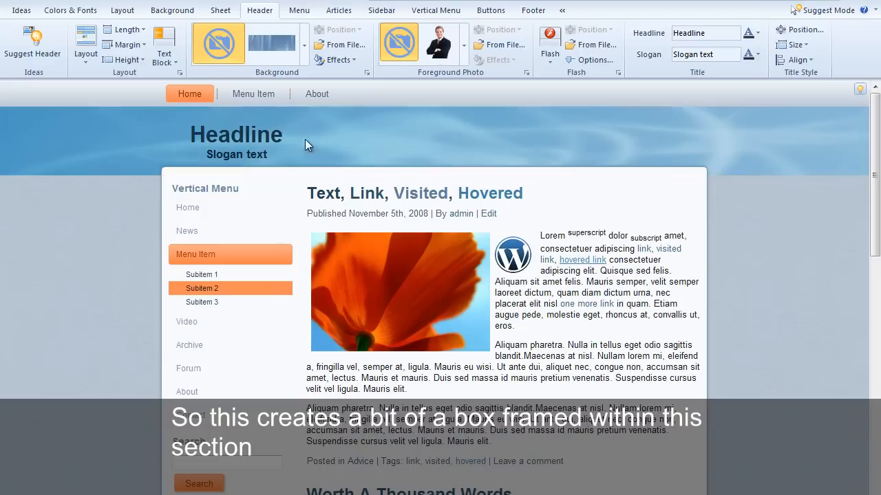
click(165, 60)
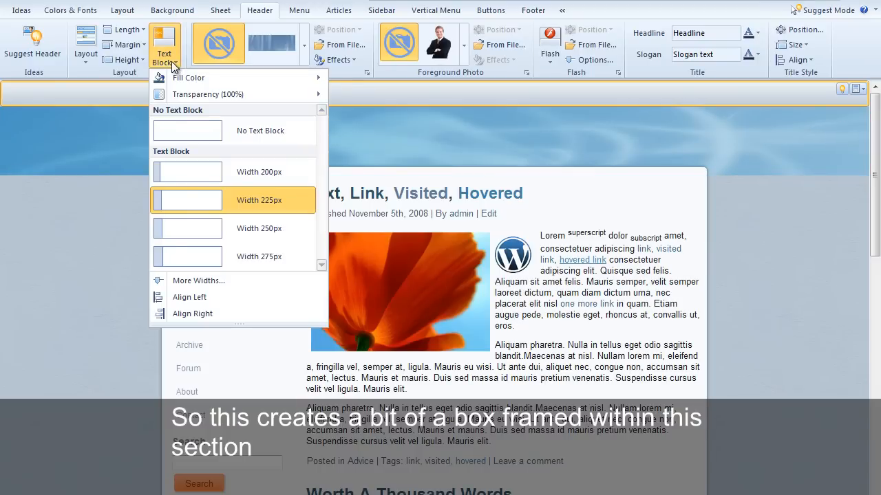
click(221, 256)
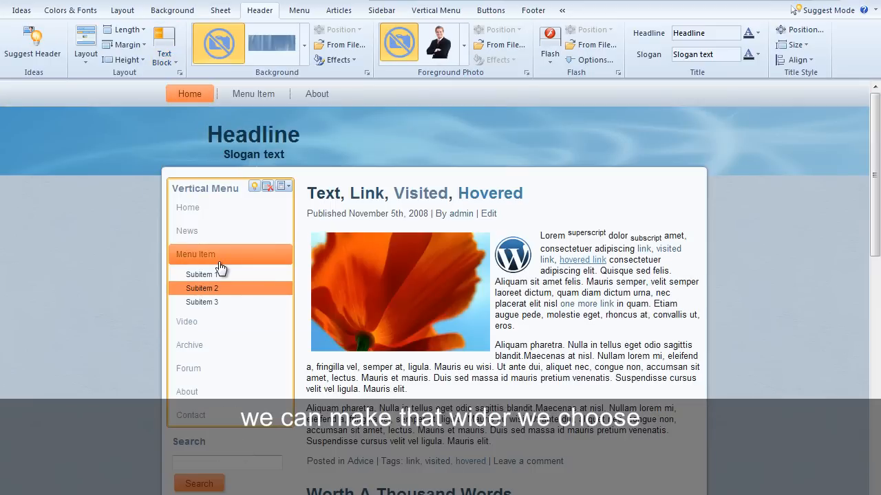
click(719, 32)
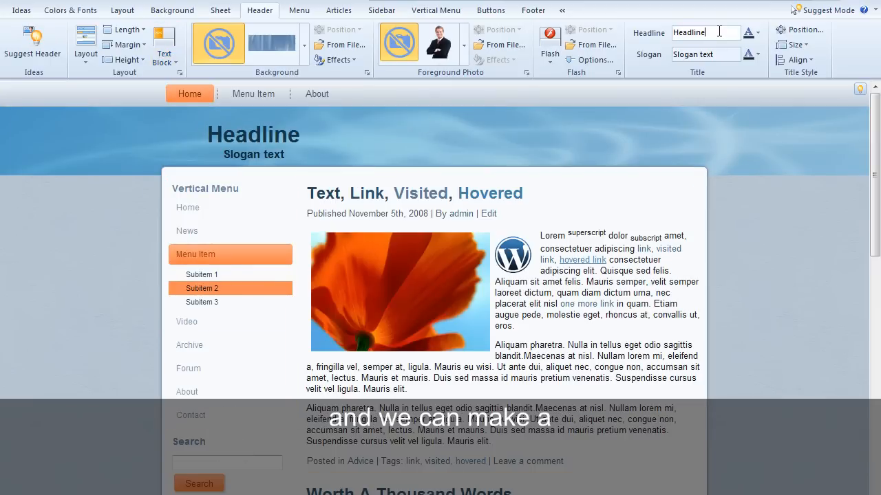
text(Longer)
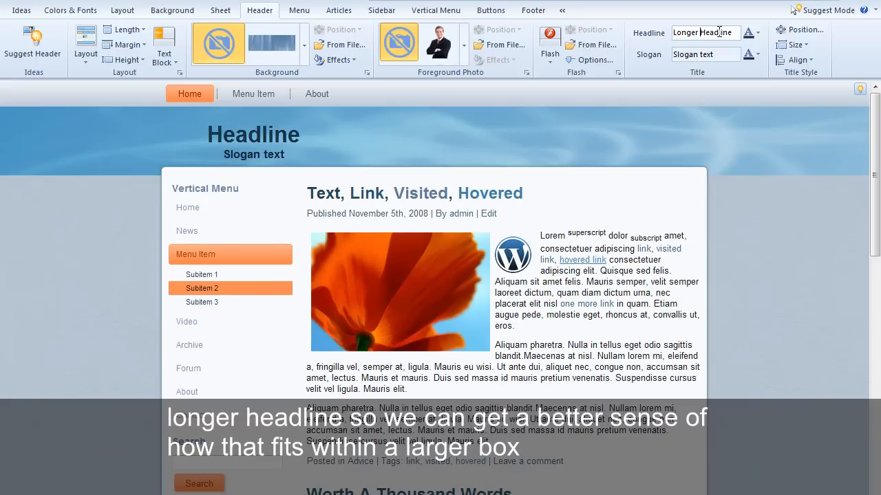
Apply the 'Longer Headline' text and bring up Header Options via More Widths
click(722, 55)
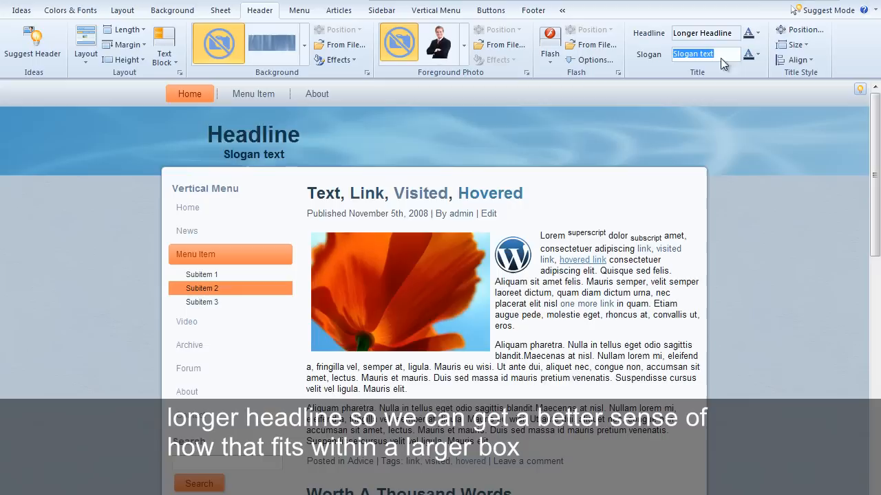
click(170, 62)
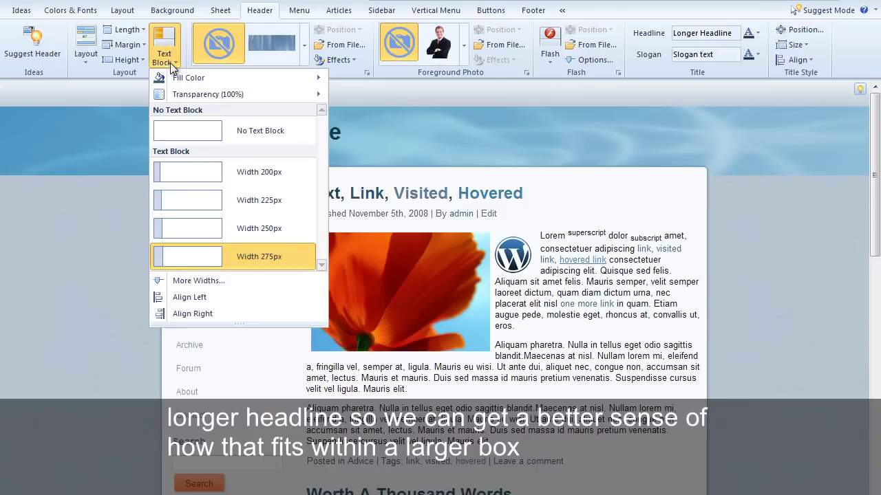
click(237, 284)
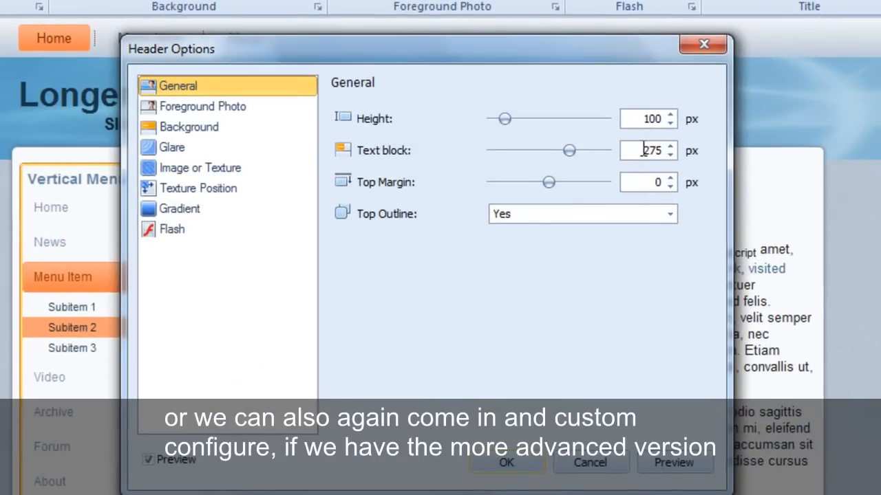
Set the text block to 400 px in Header Options and apply 'Even Longer Headline'
double_click(647, 150)
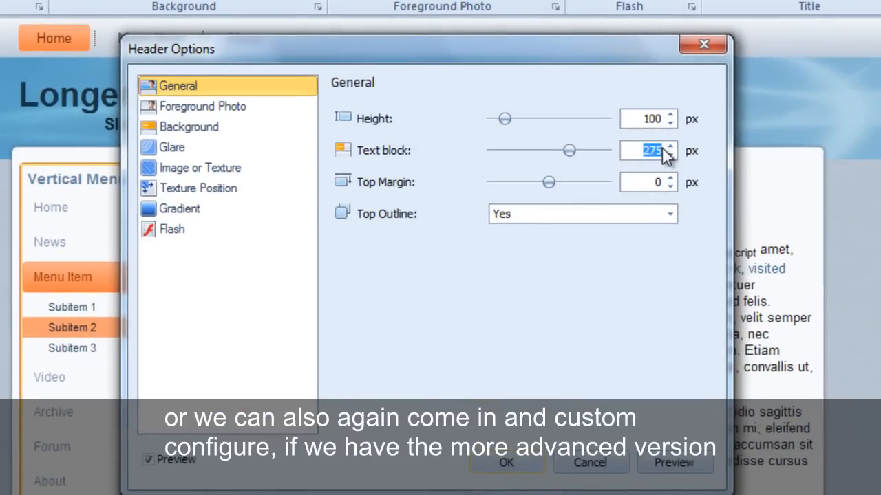
text(400)
key(Tab)
click(506, 462)
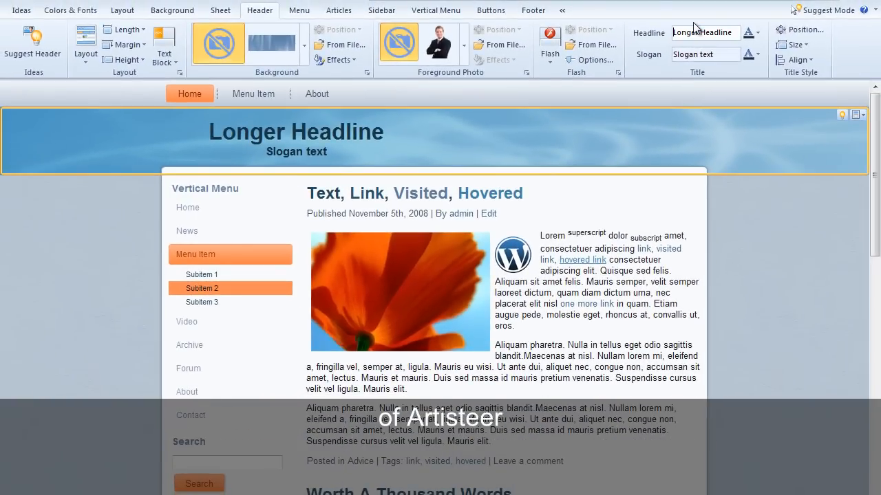
text(Even Longer Headline)
key(Return)
Set the headline text block to No Transparency and leave its fill colour unchanged
click(165, 55)
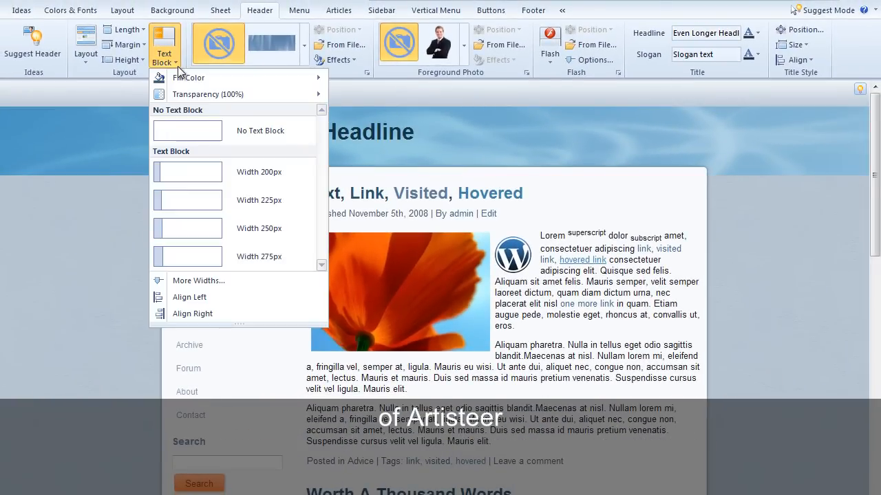
mouse_move(207, 94)
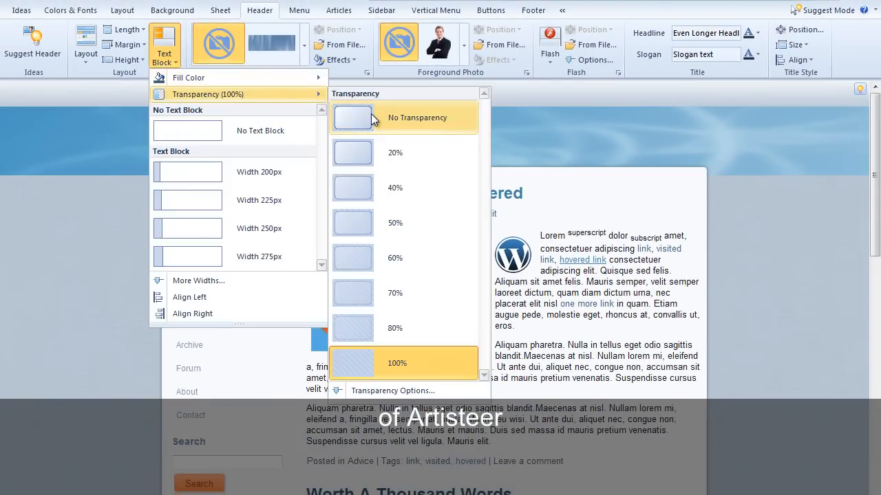
click(371, 113)
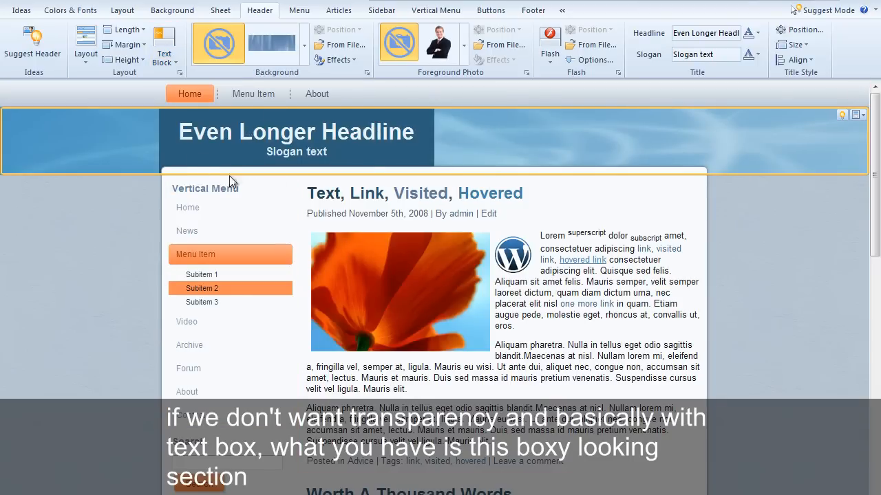
click(166, 60)
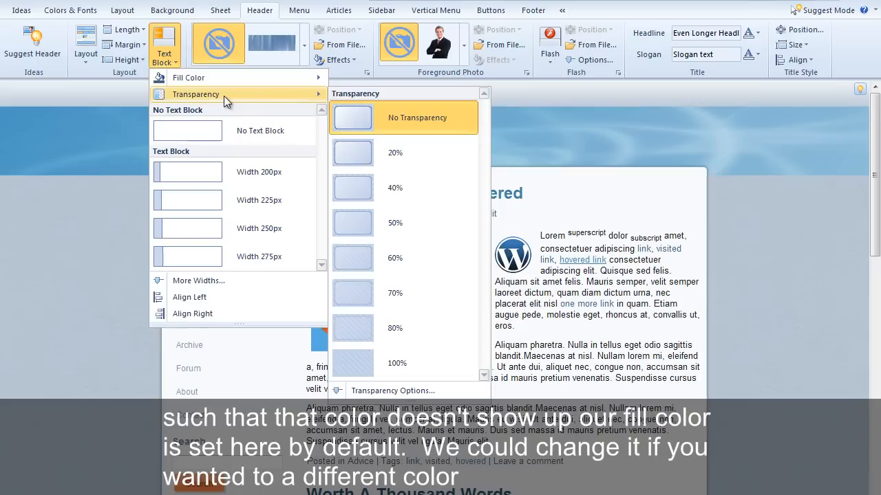
mouse_move(207, 94)
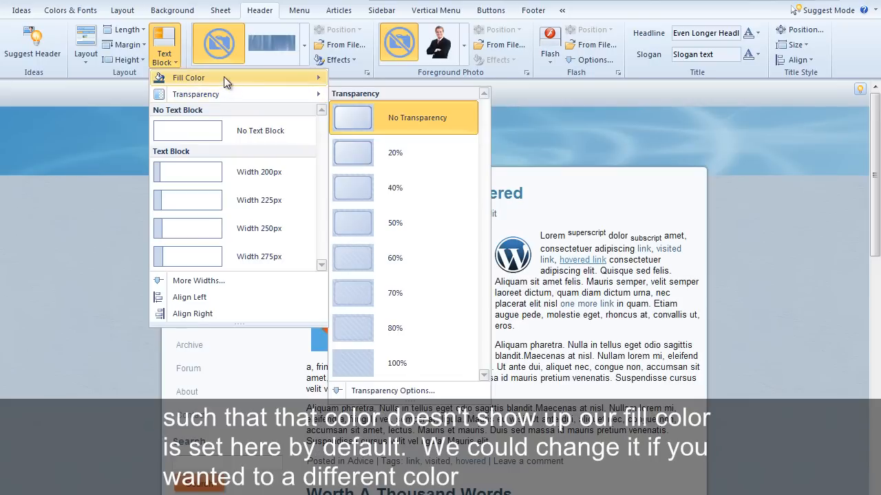
mouse_move(206, 77)
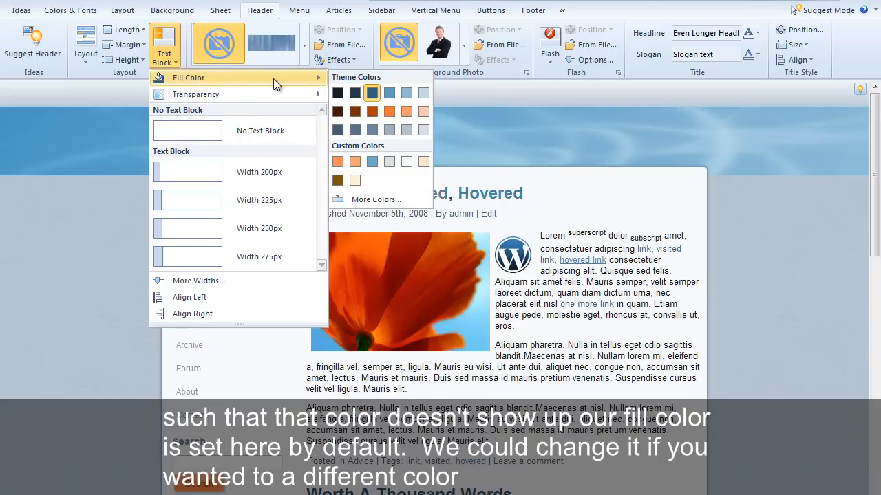
key(Escape)
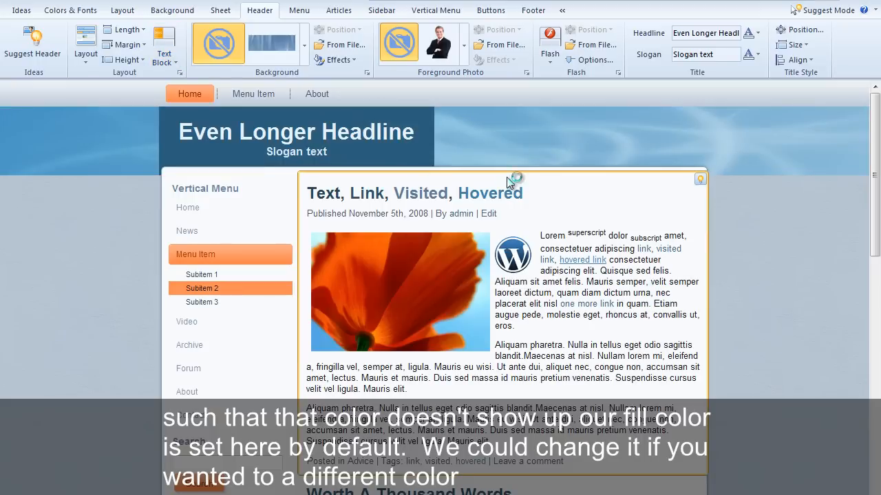
Set the text block transparency to 70% so the sky image shows through slightly
click(164, 62)
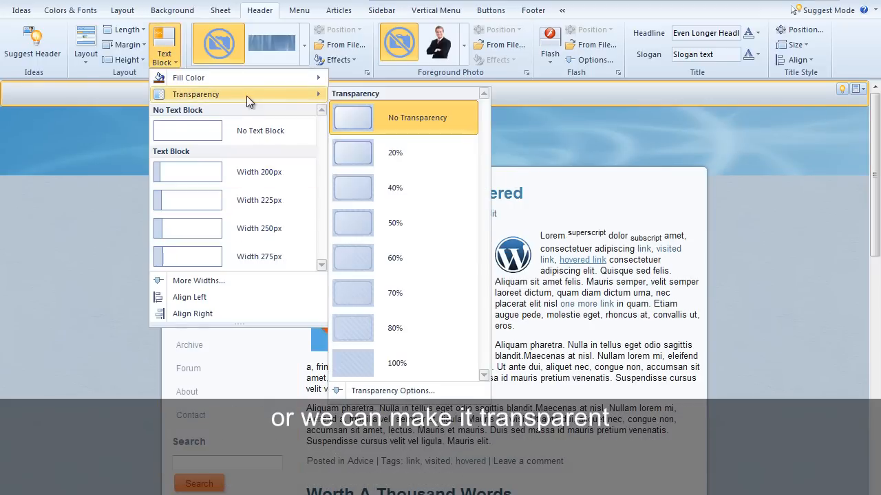
click(390, 300)
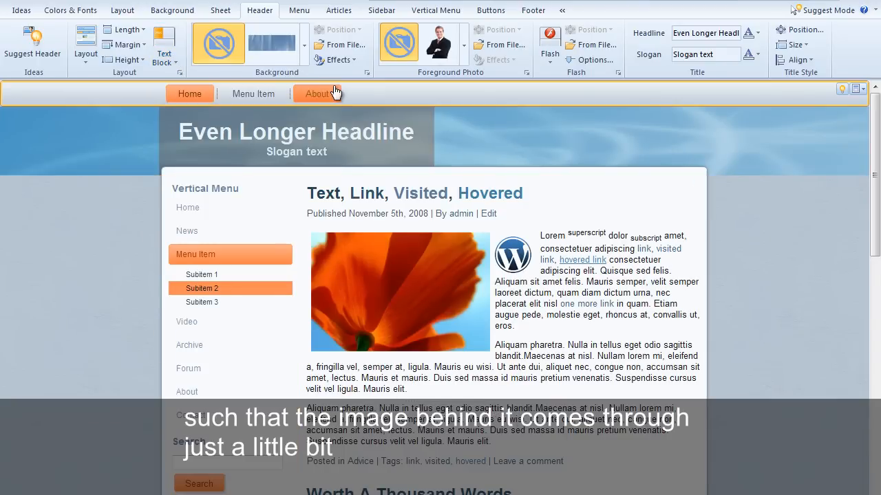
Choose the pink cherry blossom photo from the Nature background gallery for the header
click(304, 45)
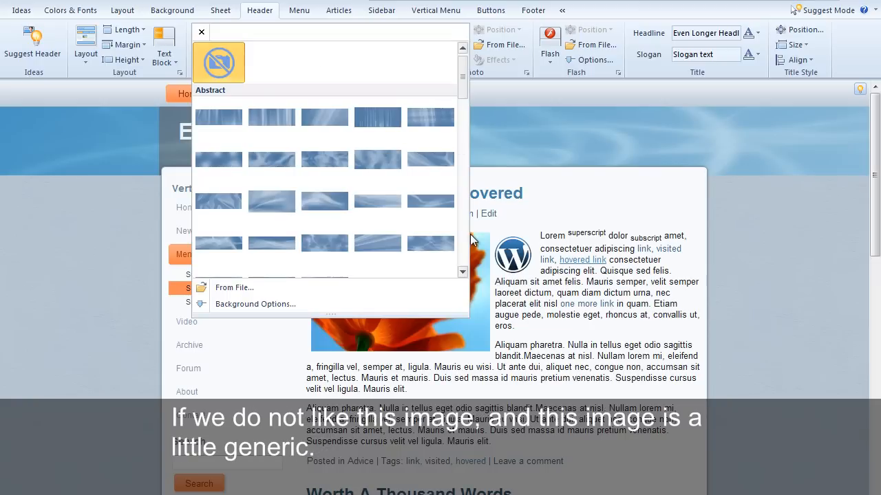
scroll(462, 239, down, 5)
scroll(462, 239, down, 5)
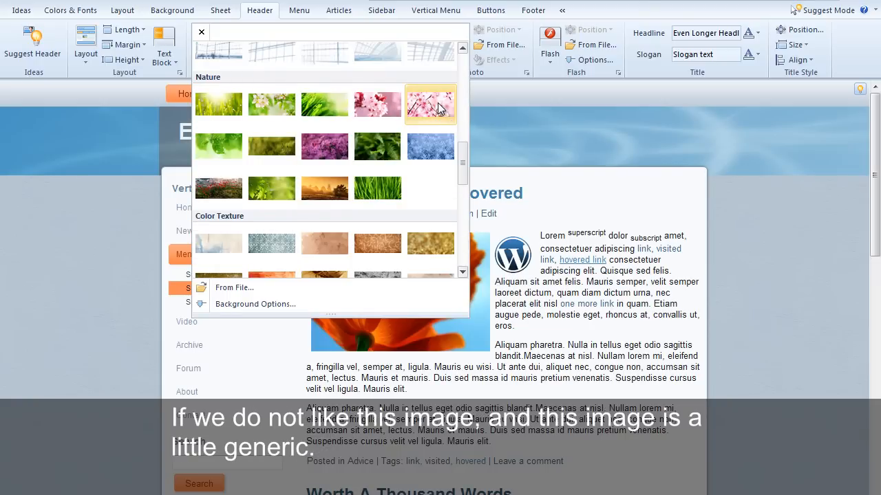
key(Escape)
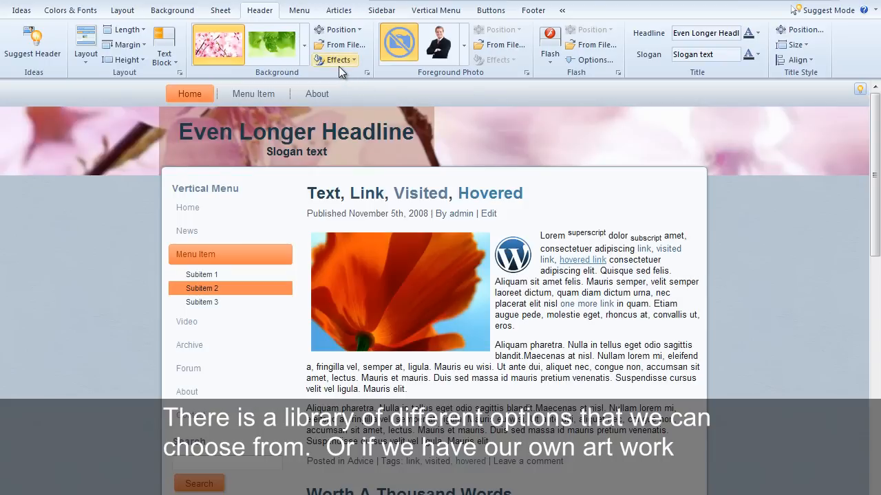
mouse_move(736, 143)
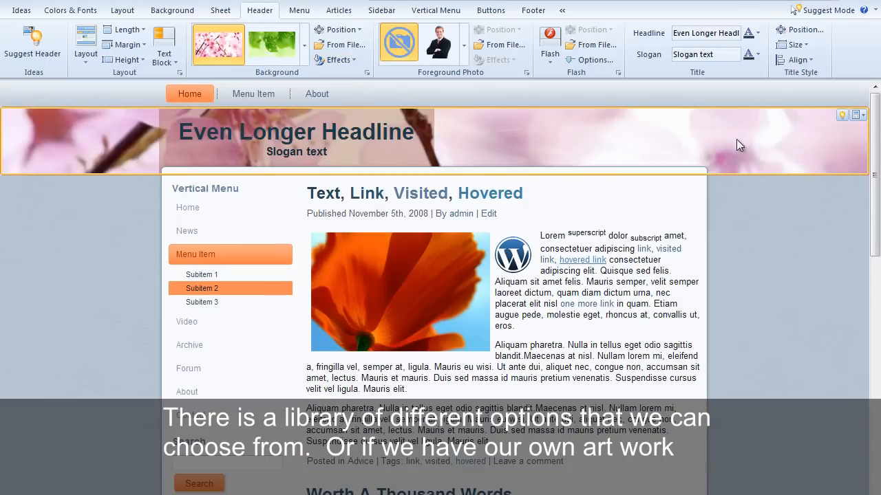
Start a background from file and browse to Pictures > Sample Pictures
click(344, 45)
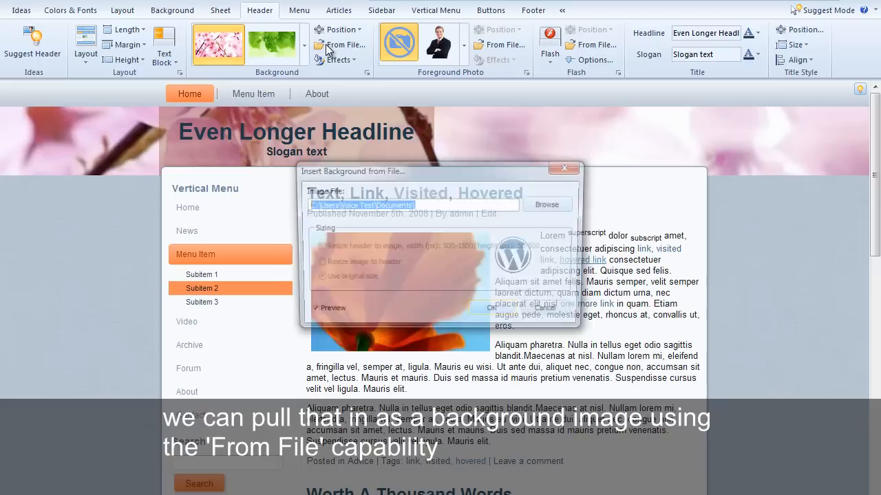
click(551, 204)
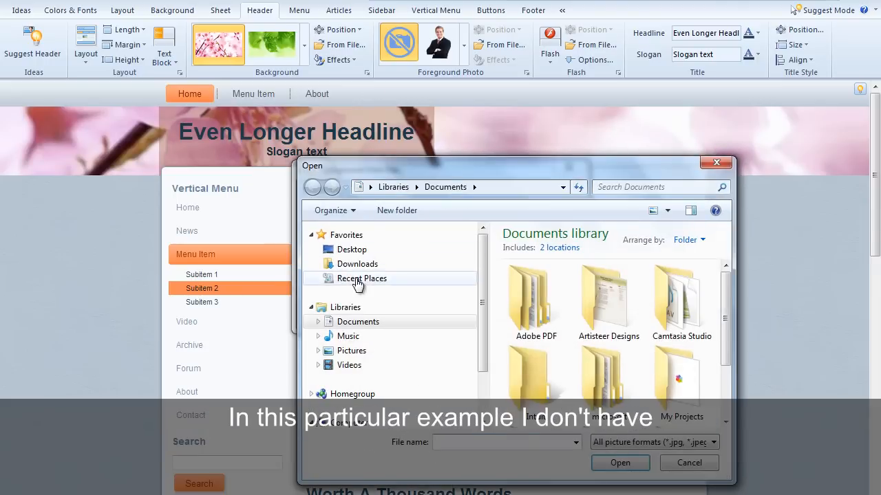
click(351, 250)
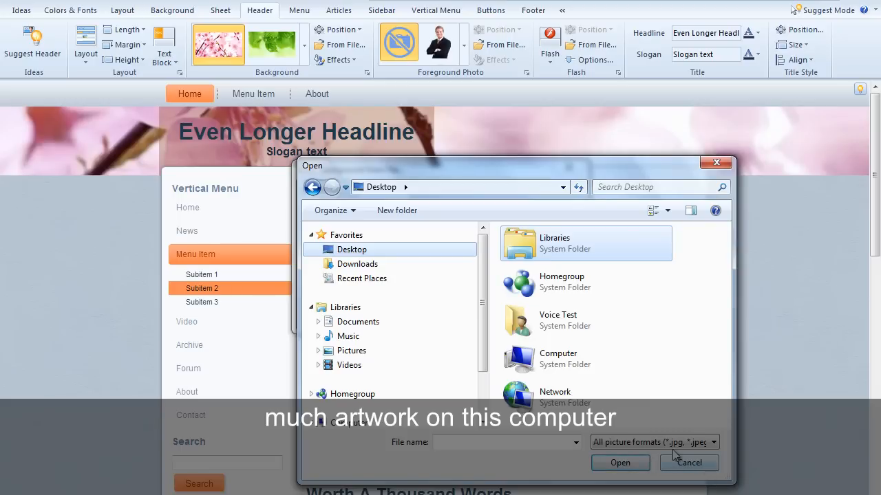
click(351, 350)
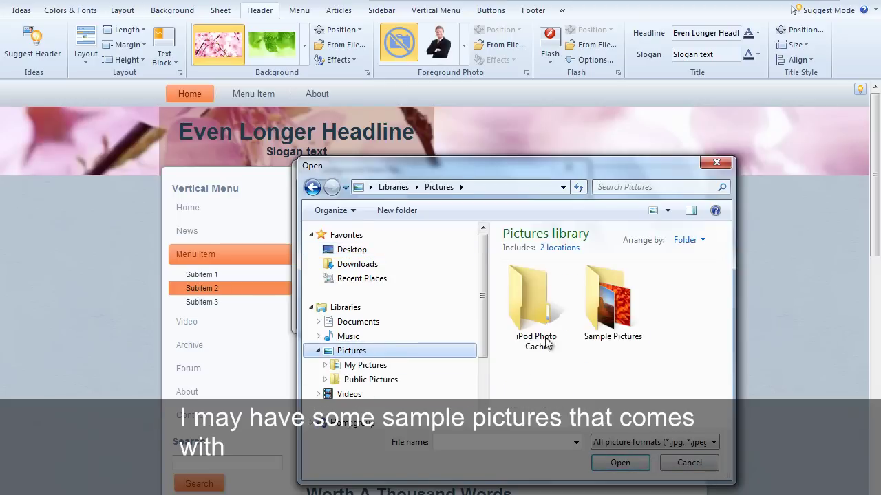
double_click(624, 325)
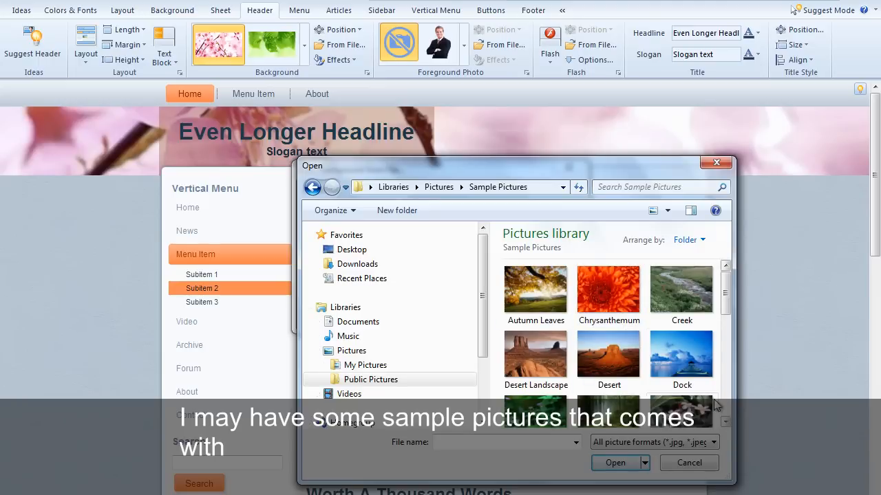
Use the Dock photo at its original size as the header background
click(681, 354)
click(615, 462)
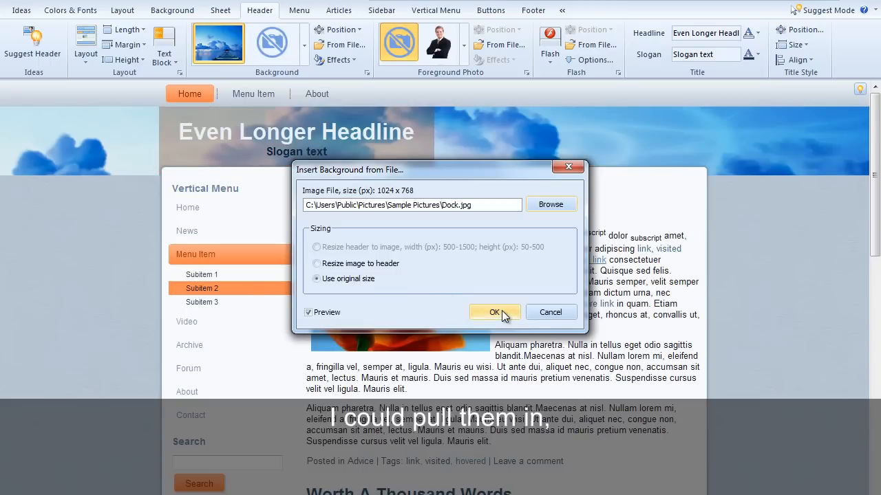
click(502, 310)
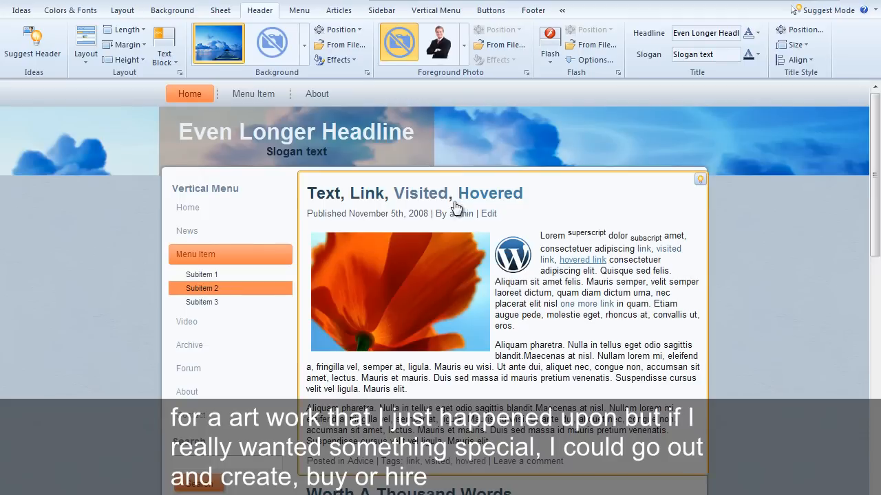
mouse_move(440, 94)
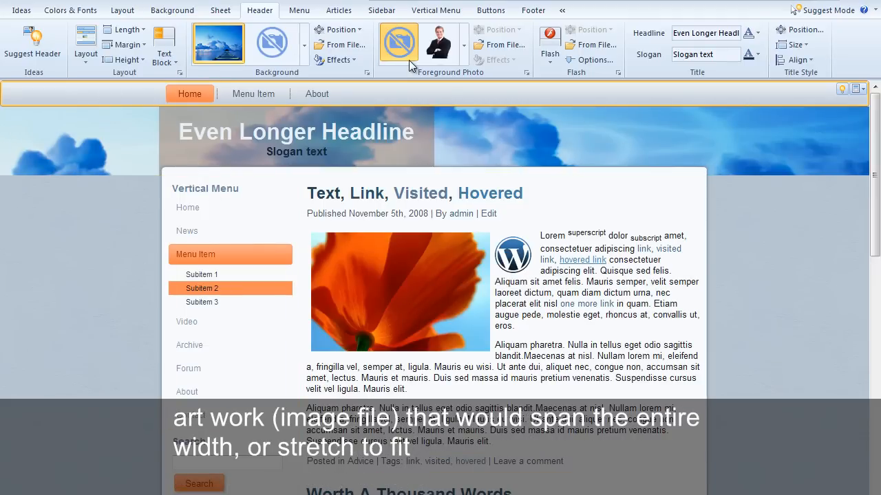
Apply a gradient effect over the header background image
click(355, 60)
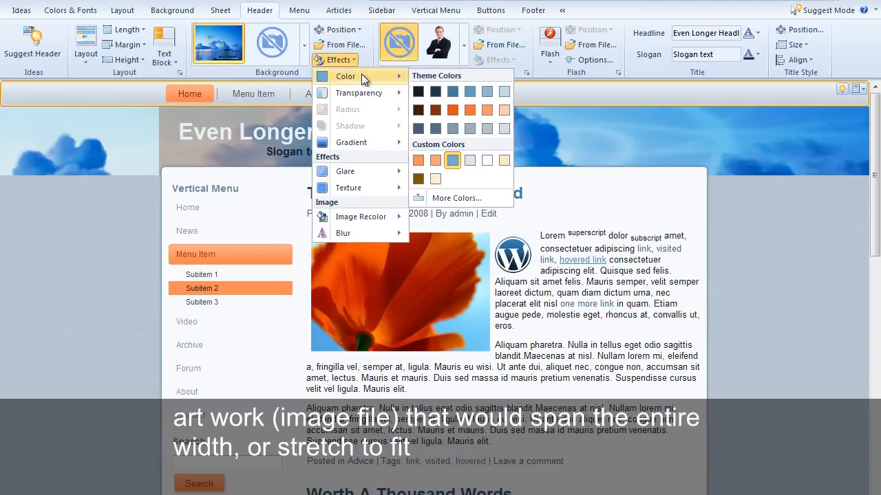
mouse_move(351, 143)
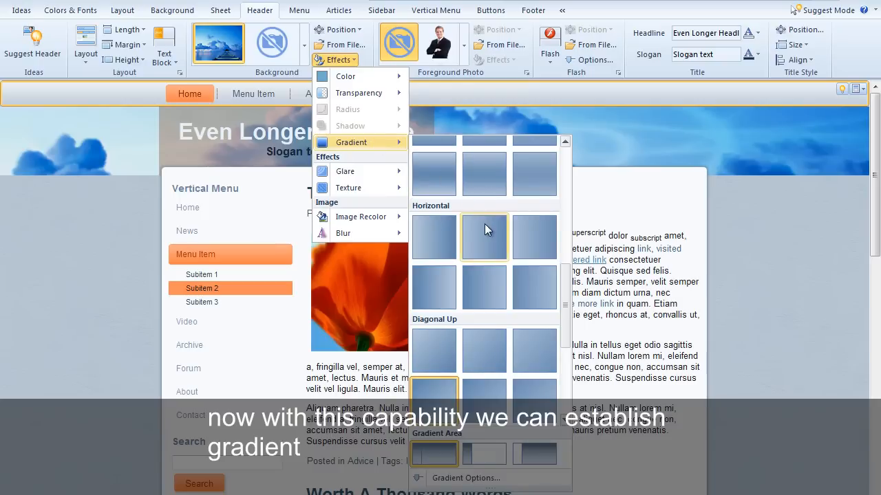
scroll(523, 342, down, 3)
scroll(491, 384, down, 2)
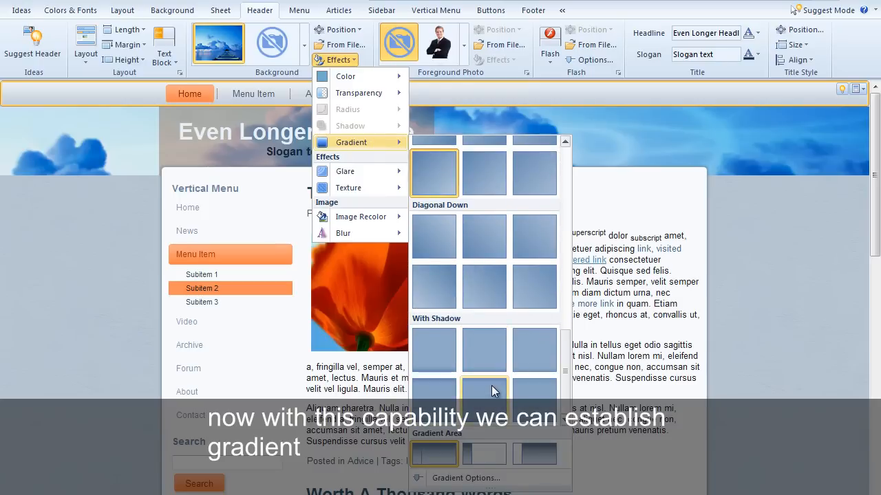
scroll(491, 385, up, 3)
scroll(507, 299, up, 2)
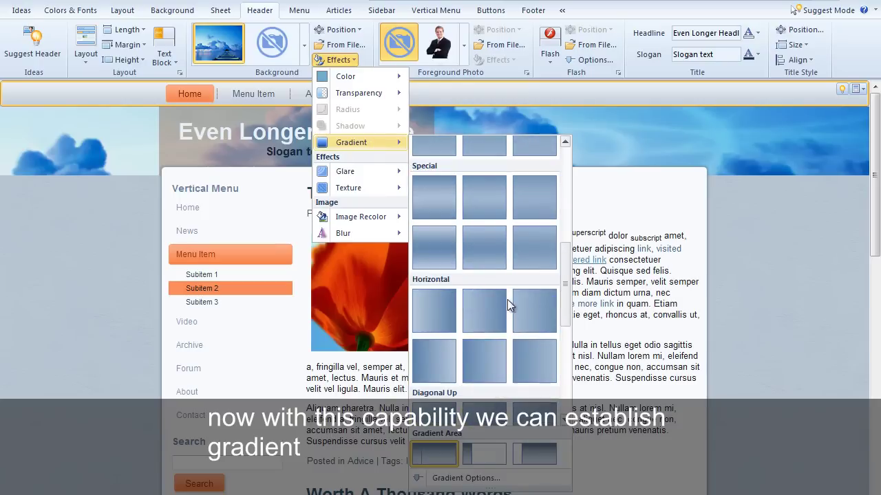
click(449, 237)
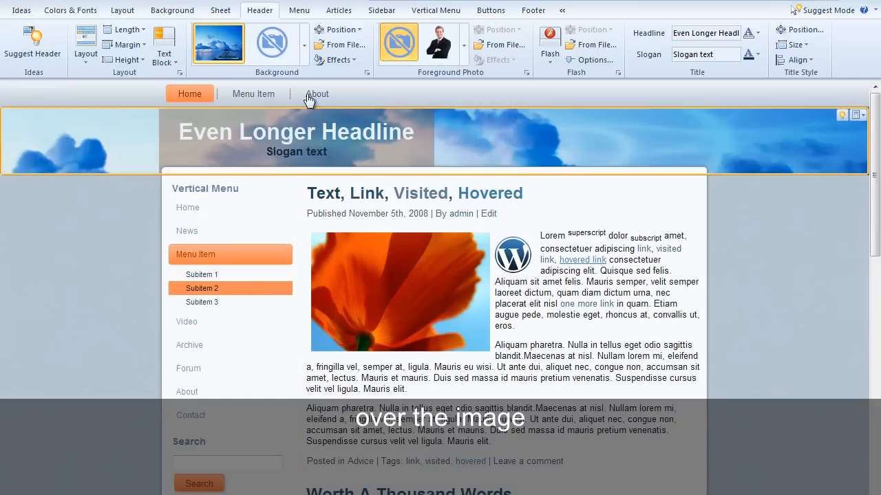
Apply a Horizontal Top striped texture to the header background
click(338, 60)
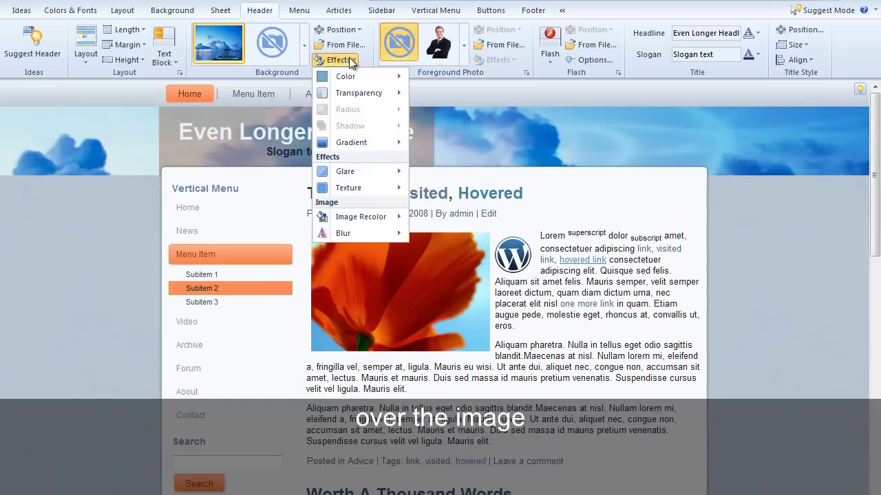
click(385, 186)
scroll(534, 312, down, 2)
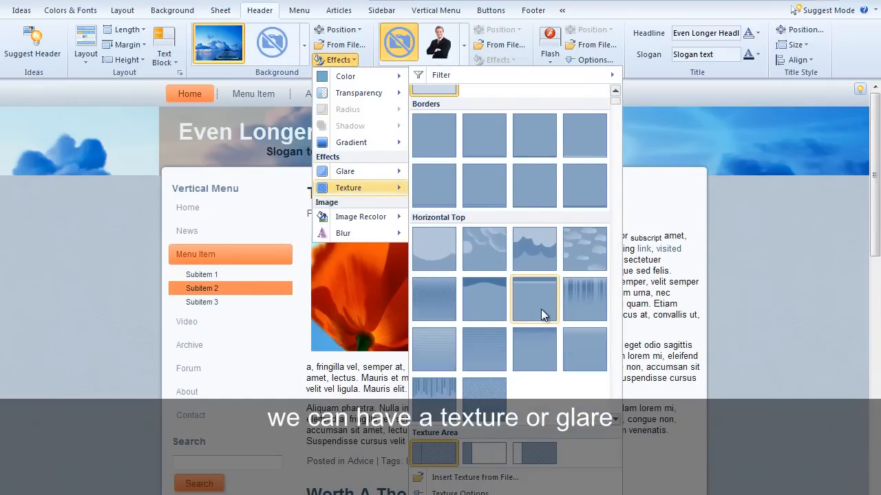
scroll(541, 309, down, 1)
click(593, 194)
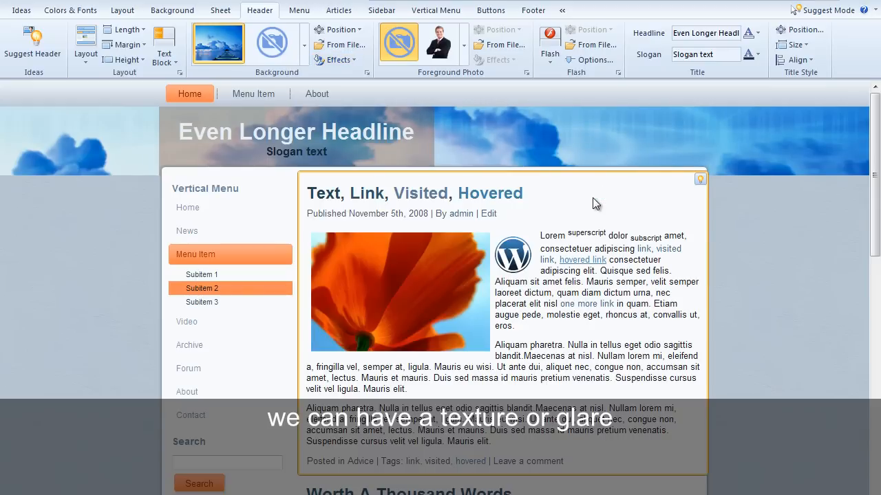
Apply a glare effect tile from the gallery to the header background
click(337, 60)
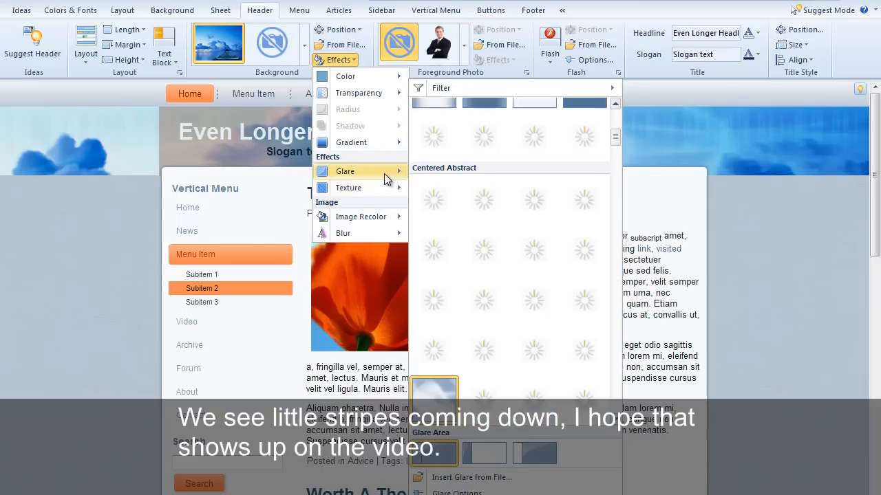
mouse_move(358, 171)
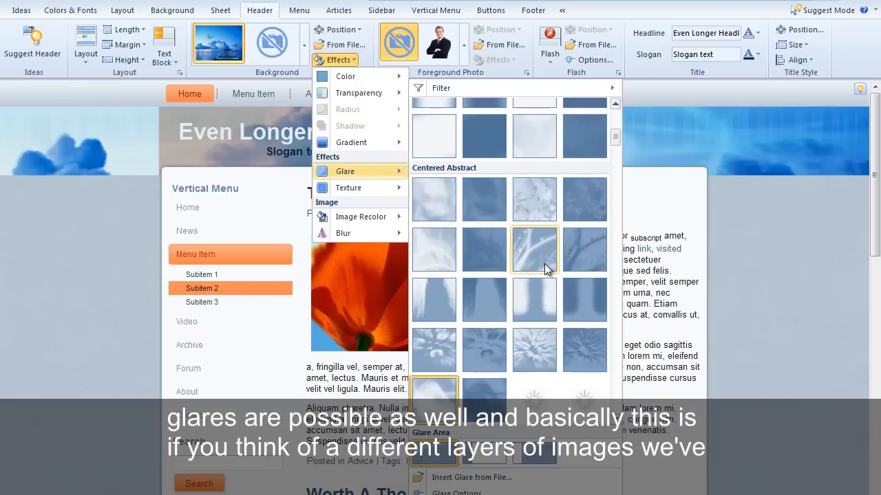
scroll(544, 264, down, 3)
scroll(549, 269, down, 3)
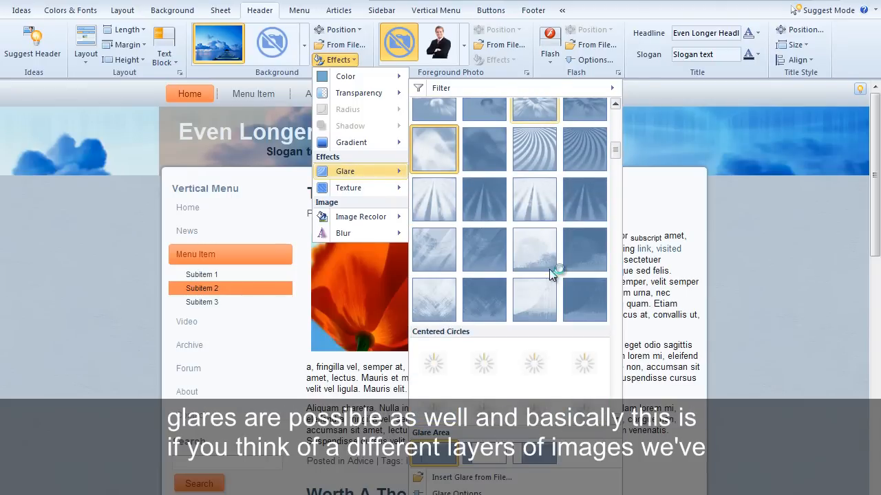
scroll(548, 269, up, 3)
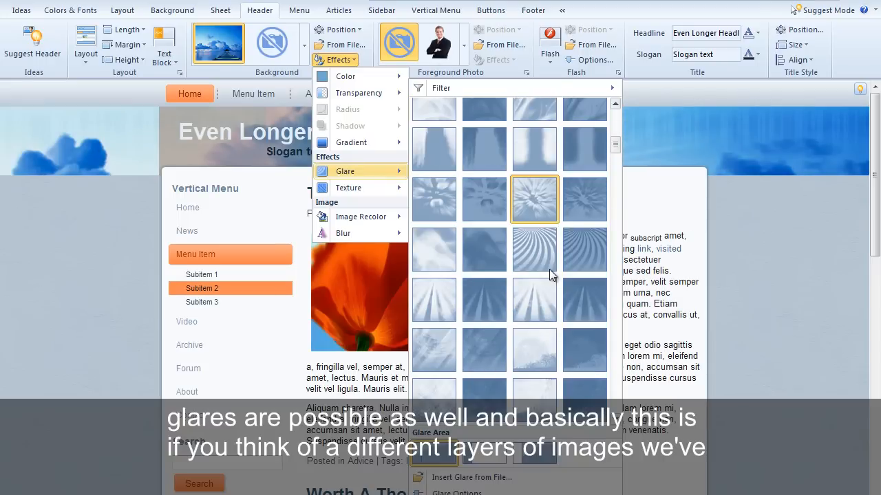
scroll(549, 269, down, 3)
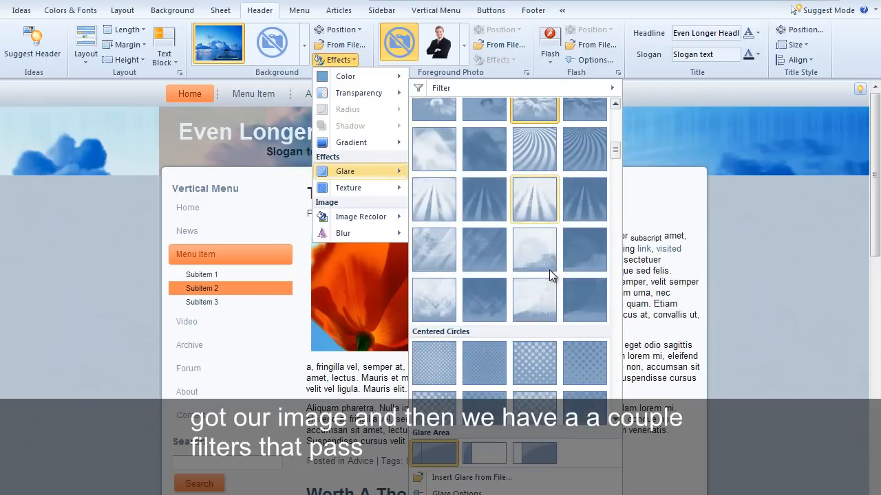
click(537, 307)
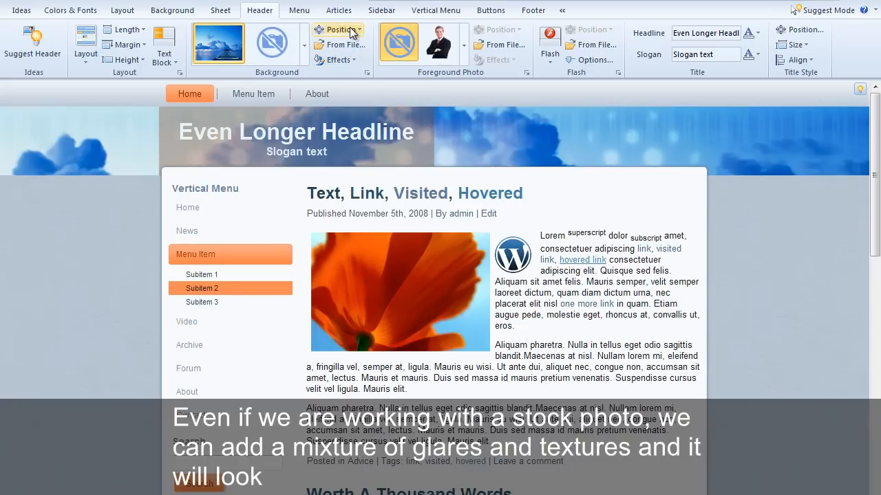
Use the woman in a hard hat as the header's foreground photo
click(464, 61)
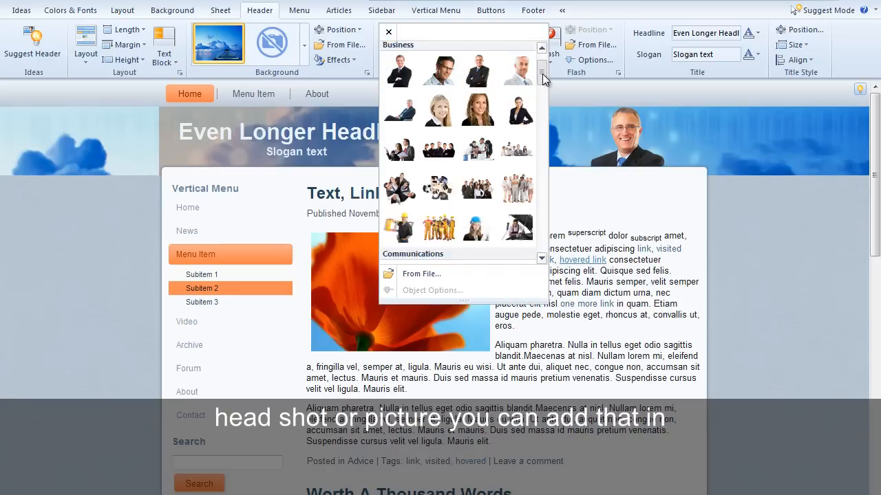
drag(542, 69, 542, 85)
click(476, 137)
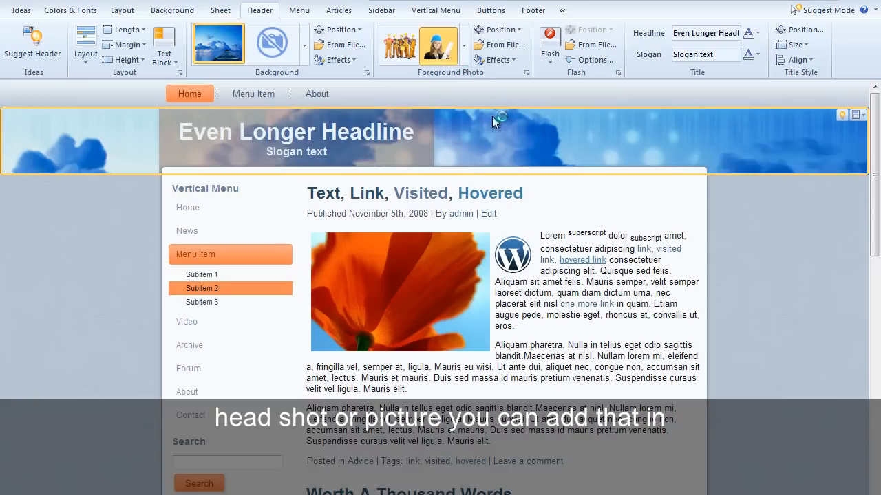
Drag the hard-hat photo toward the middle of the header in the Position preview
click(502, 30)
click(502, 30)
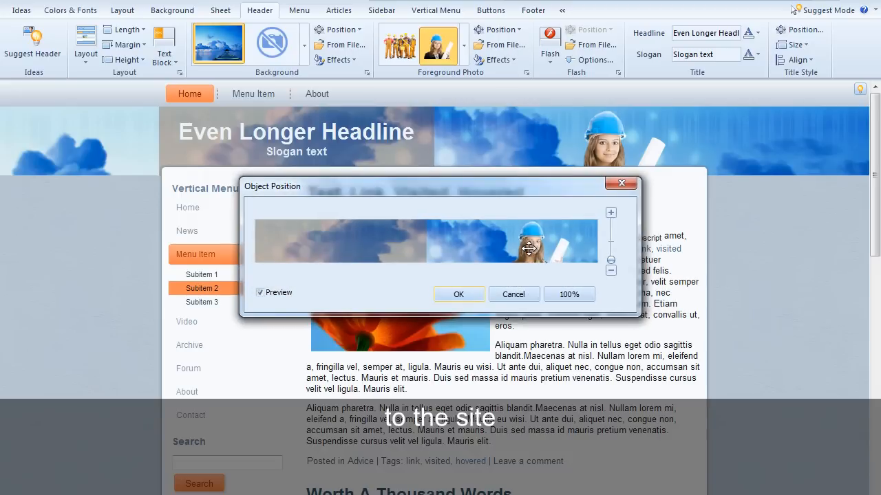
drag(551, 253, 539, 253)
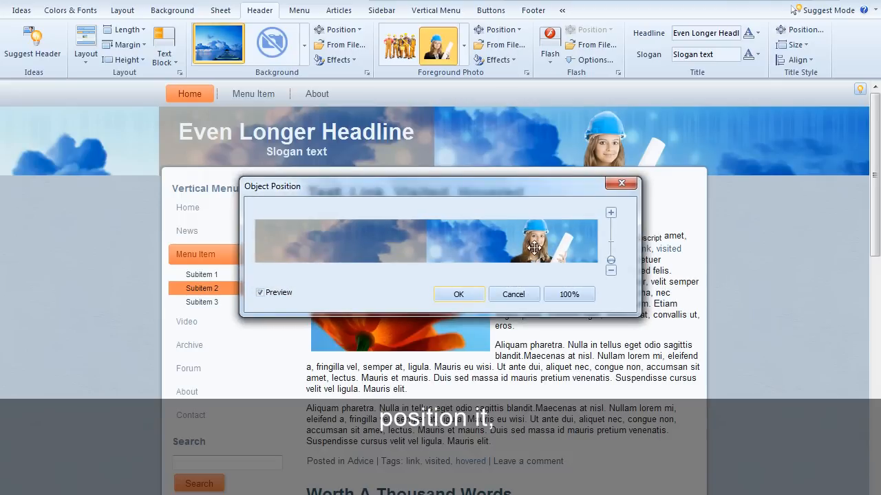
drag(536, 247, 404, 249)
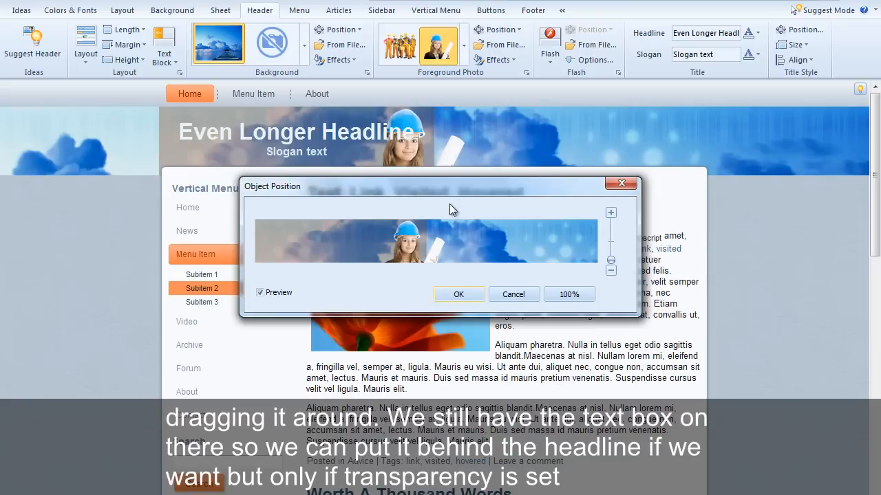
Confirm the photo position, then set the text block transparency to 100%
click(458, 294)
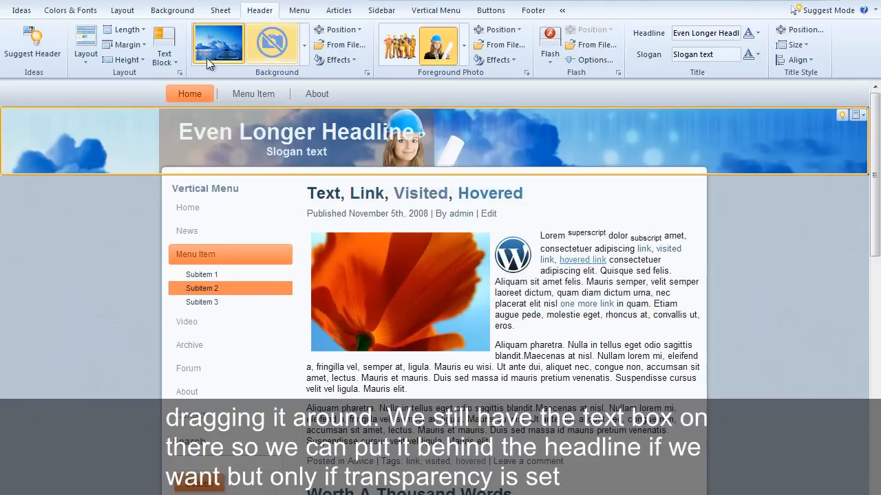
click(164, 55)
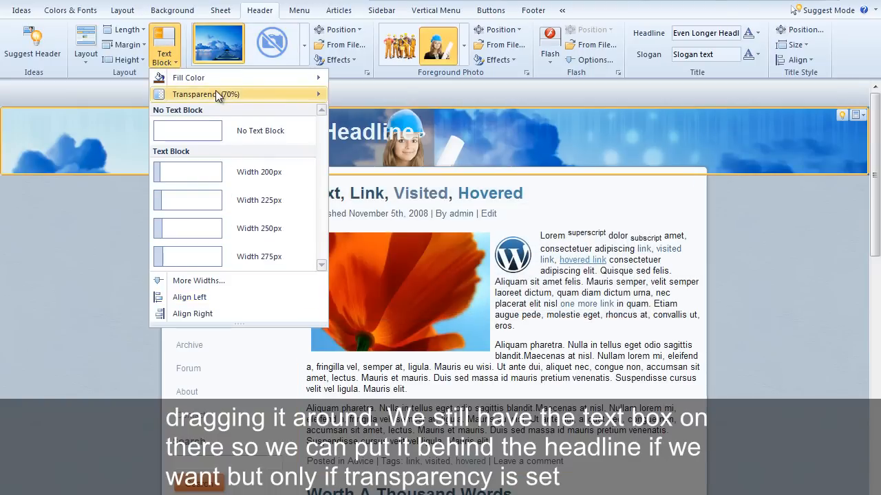
mouse_move(234, 94)
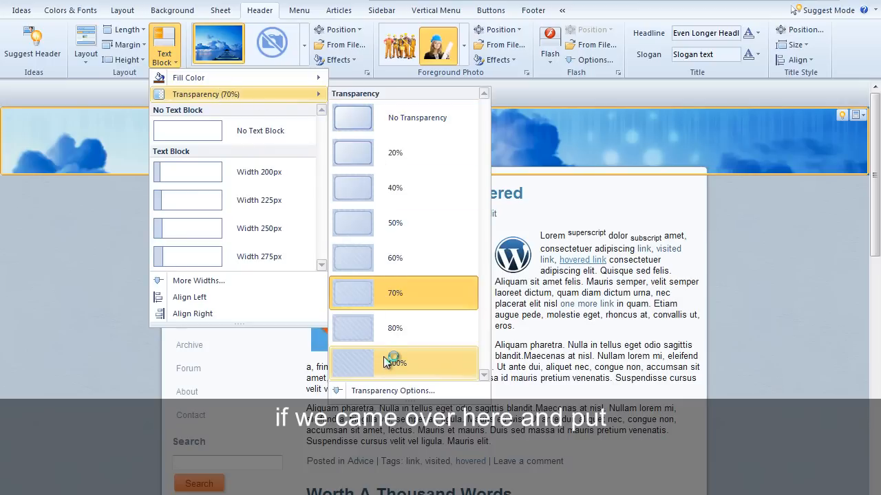
click(383, 362)
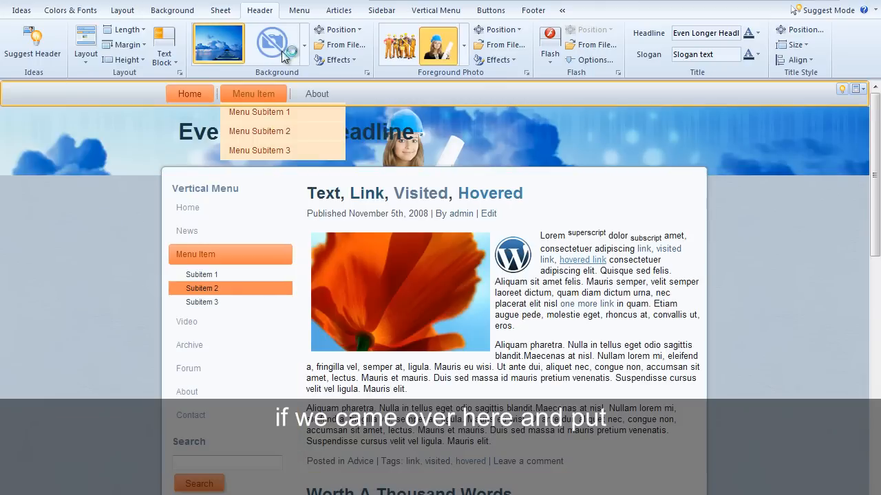
Set the text block to No Transparency, making it a solid dark panel
click(164, 58)
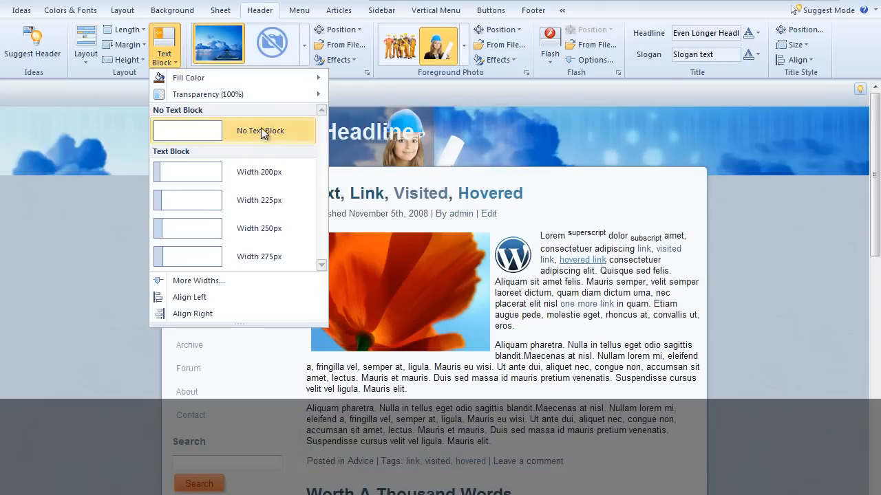
mouse_move(206, 94)
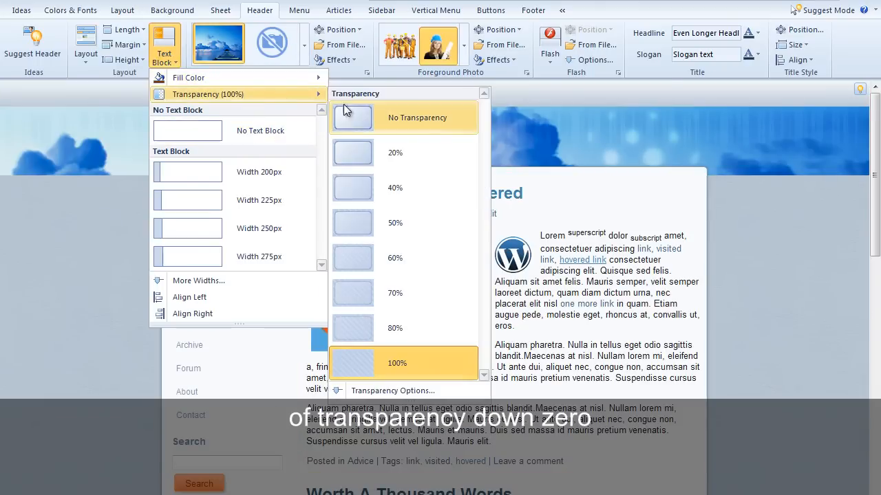
click(346, 116)
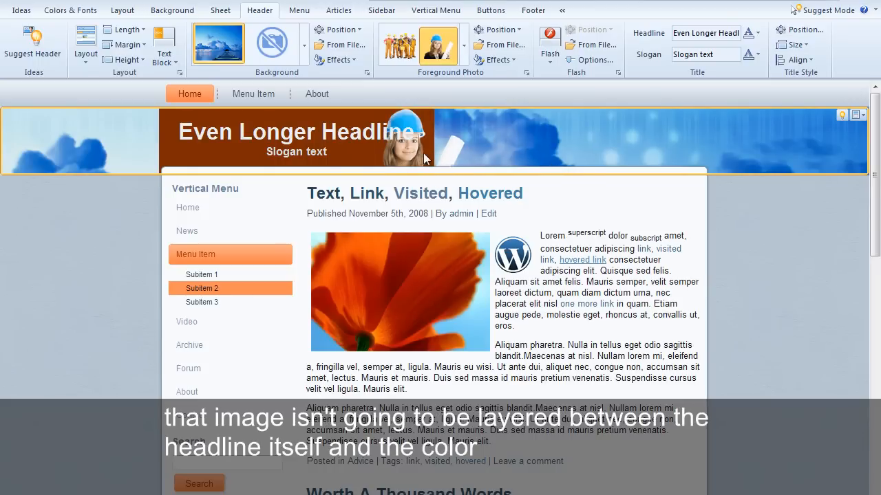
click(504, 44)
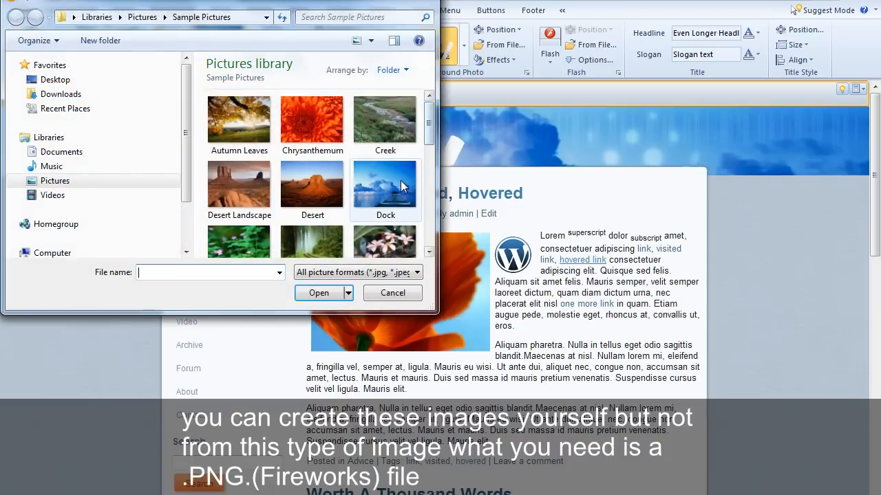
mouse_move(428, 123)
mouse_down()
mouse_move(429, 143)
mouse_move(432, 123)
mouse_up()
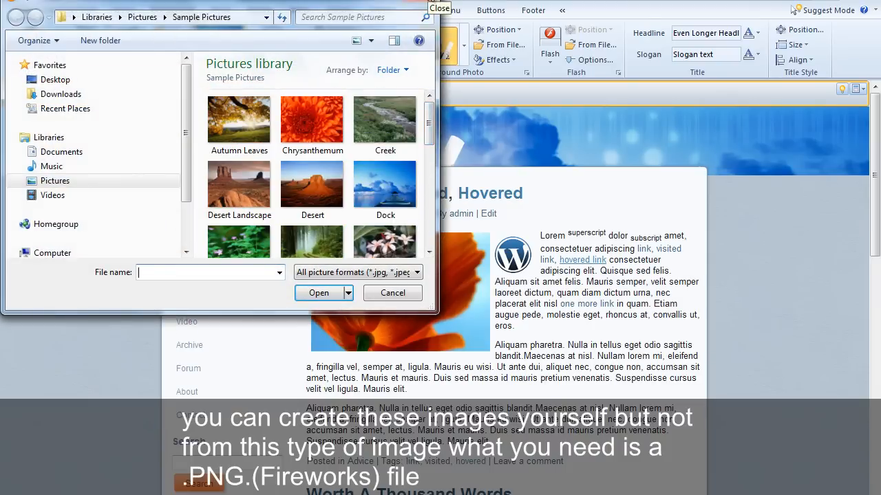
click(427, 17)
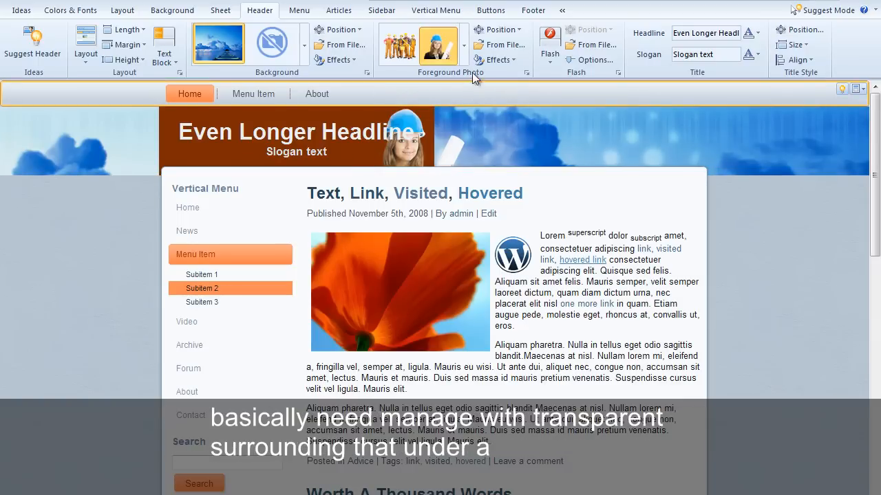
Drag the hard-hat photo to the right side of the header in the Position preview and confirm
click(504, 31)
click(512, 47)
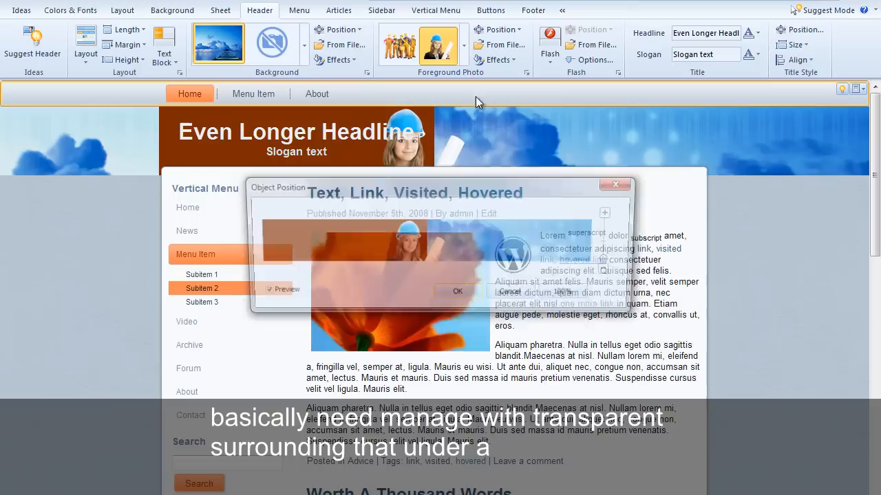
drag(413, 240, 520, 240)
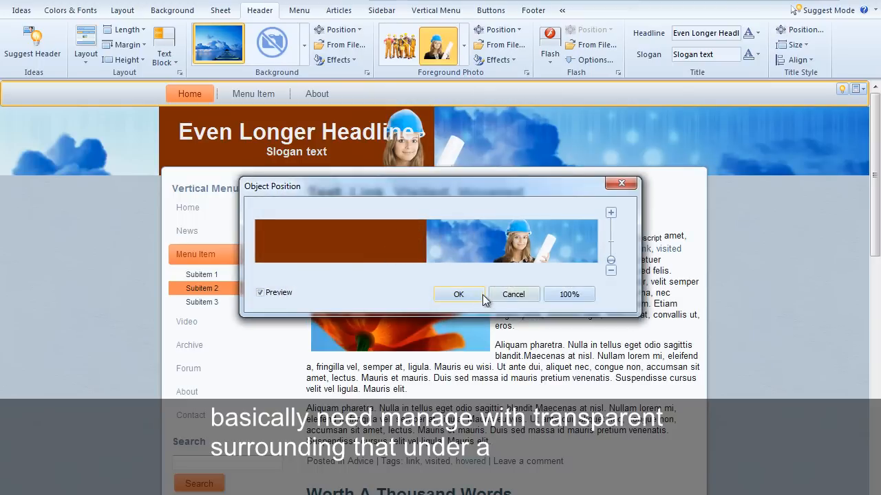
click(458, 294)
click(498, 59)
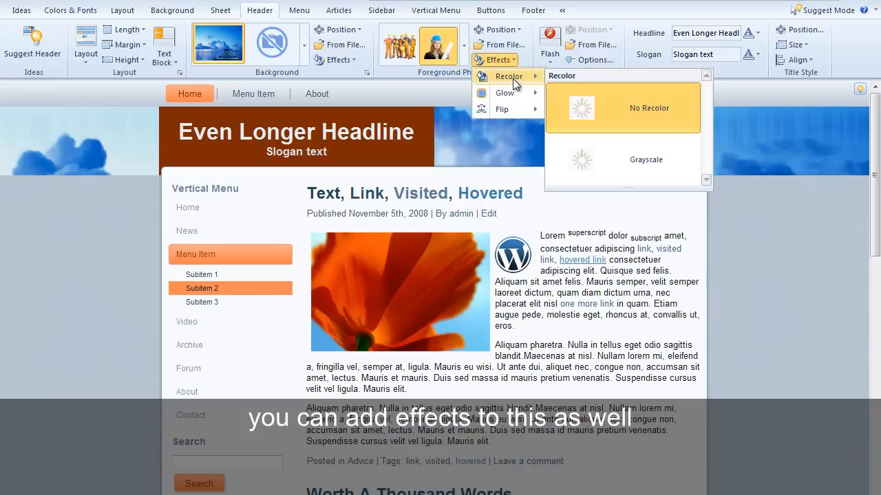
mouse_move(505, 92)
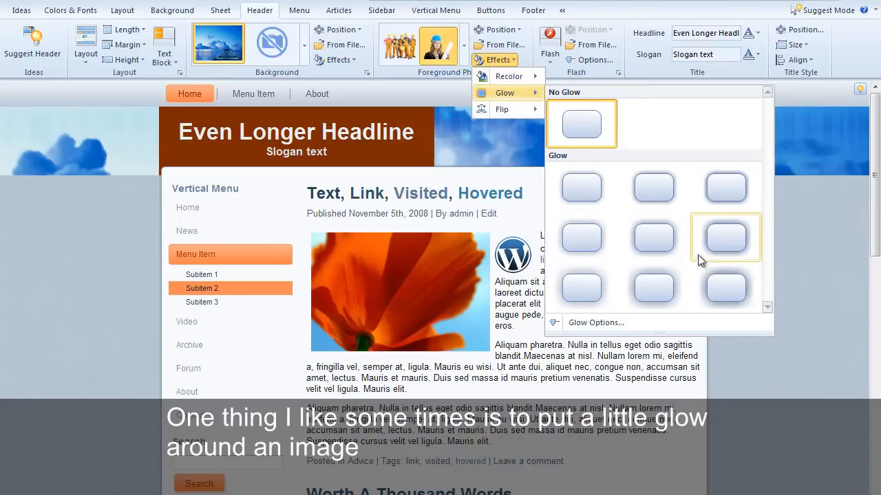
Apply a glow option around the hard-hat photo, then select the header and menu bar
click(707, 245)
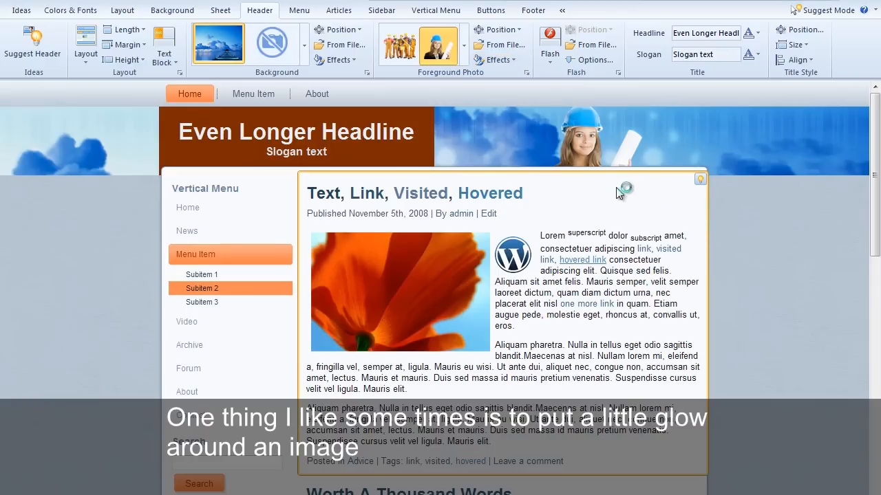
click(570, 154)
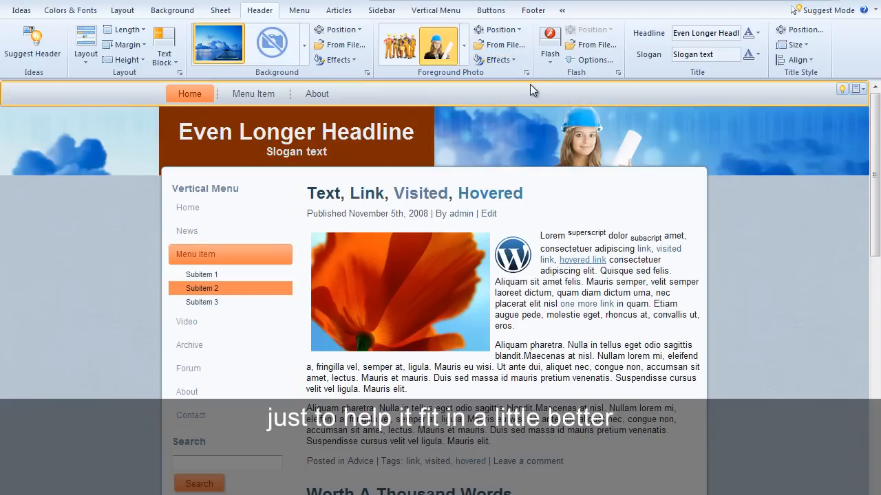
click(440, 93)
Browse the header flash animation gallery and pick one
click(553, 66)
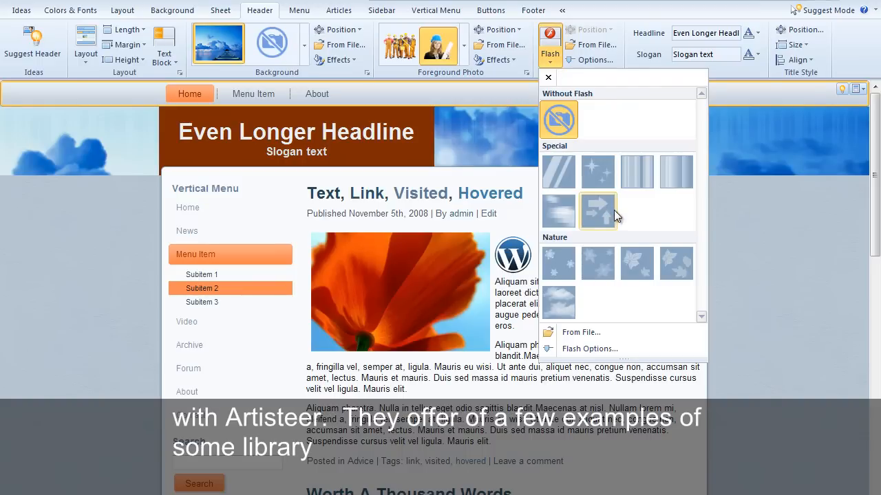
click(631, 262)
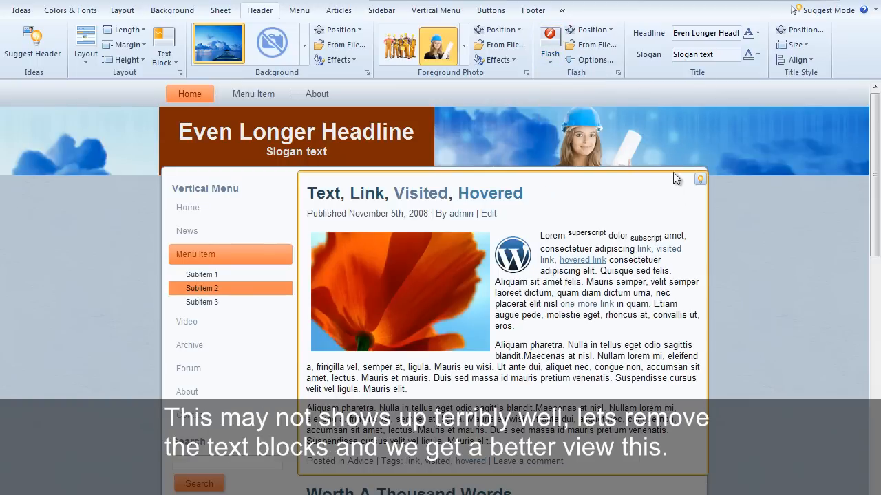
Select the header region and bring up its Text Block choices
click(711, 118)
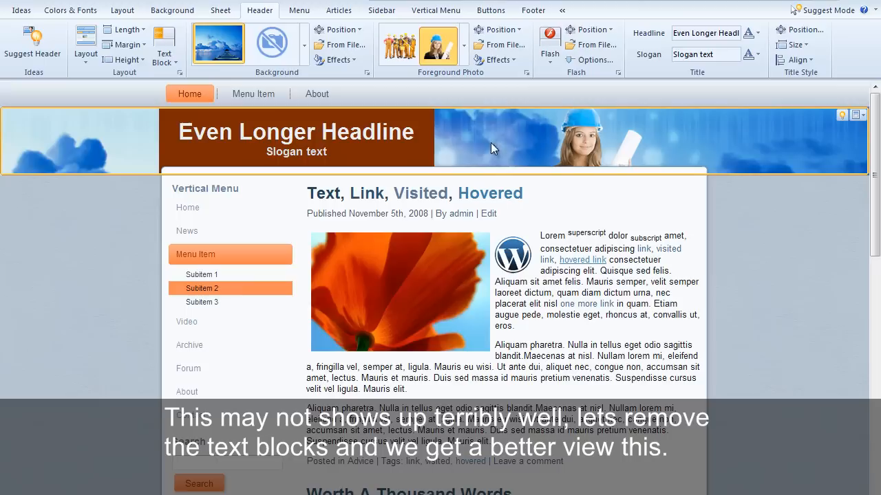
click(164, 47)
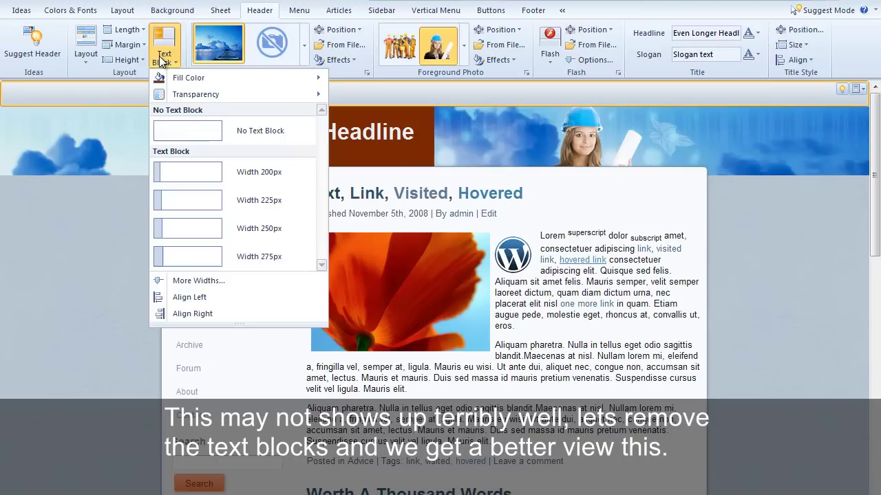
Remove the headline's text block and set the header height to 175 pixels
click(220, 130)
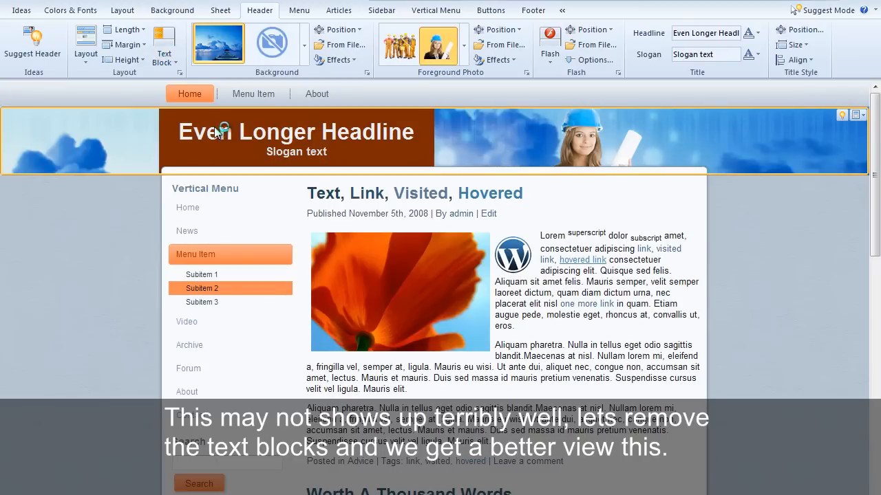
click(127, 60)
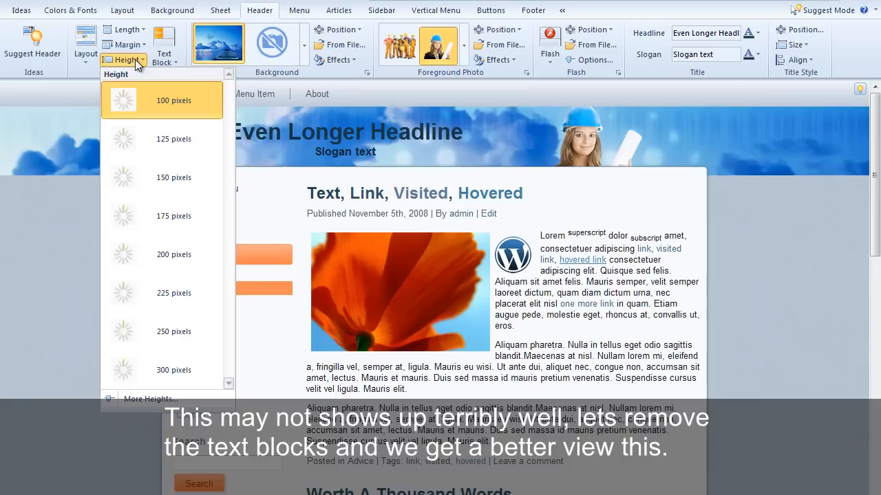
click(174, 216)
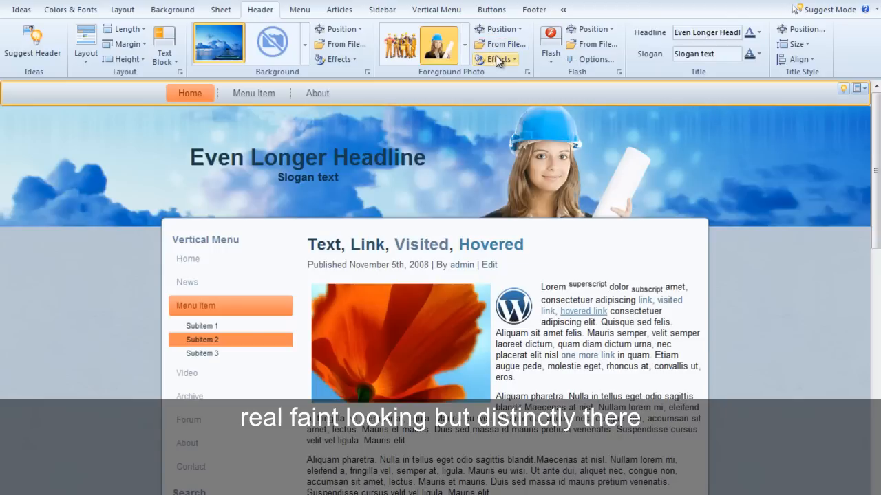
Try a nature flash animation on the header, then revert to Without Flash
click(550, 61)
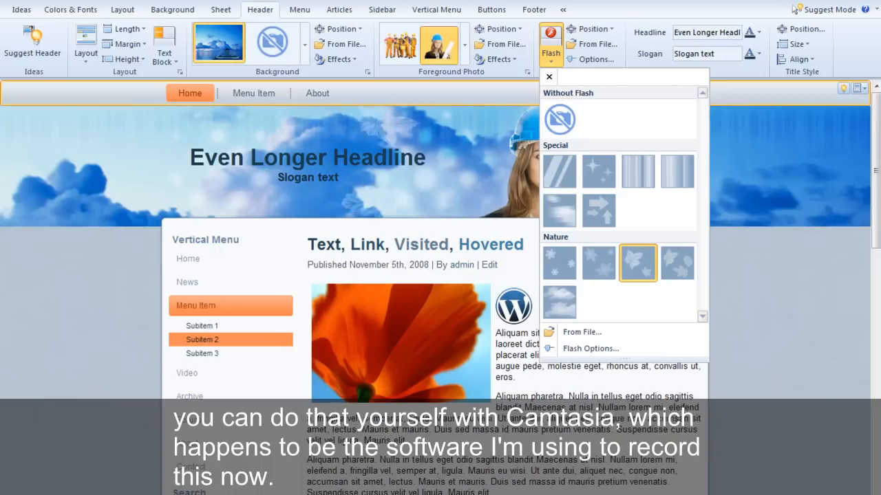
click(559, 263)
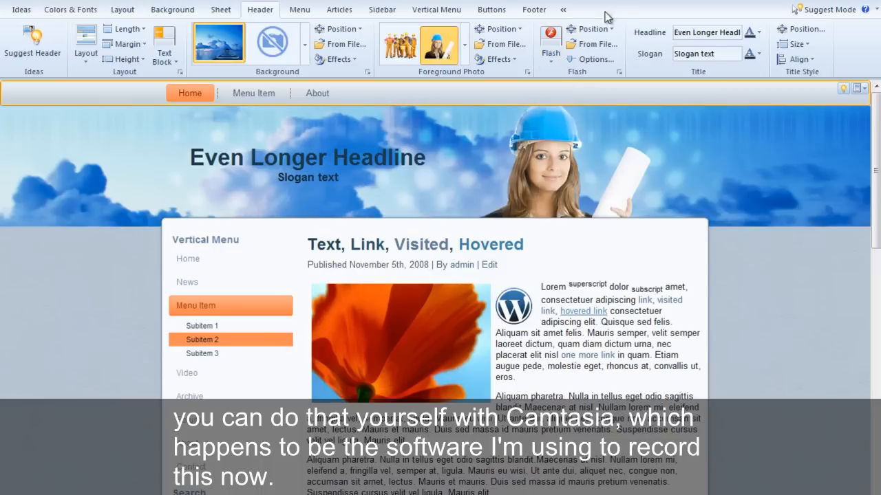
click(551, 61)
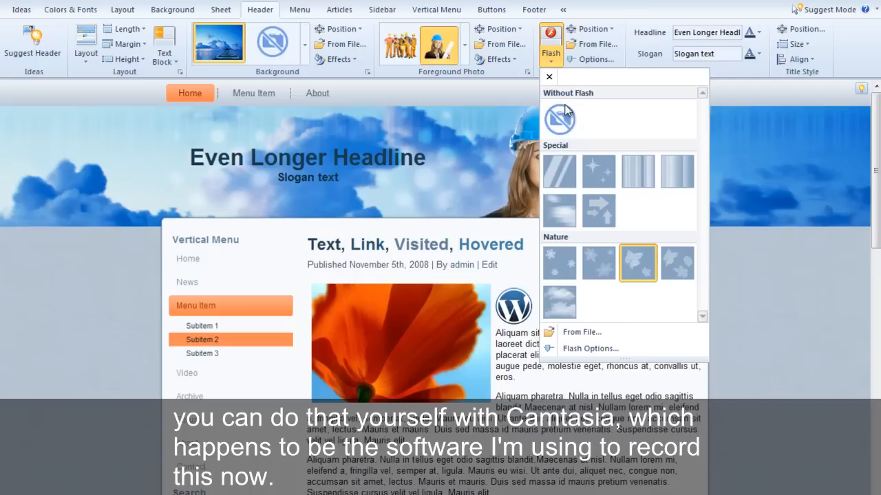
click(566, 117)
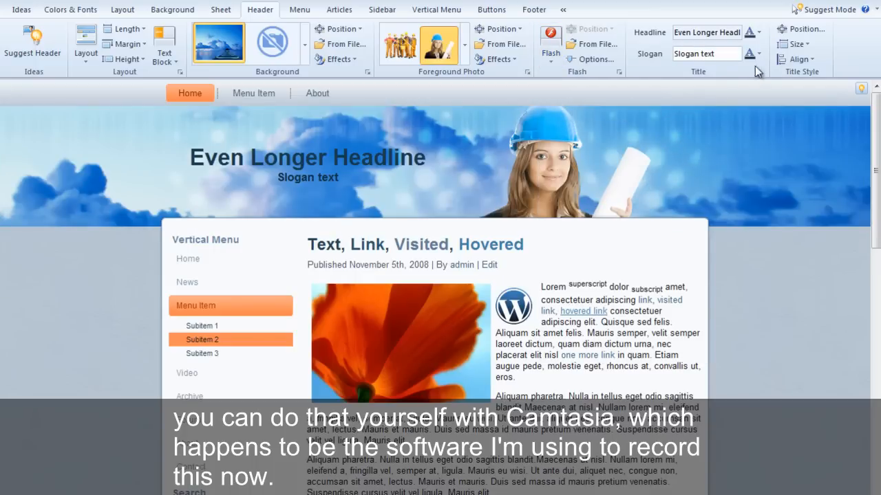
Move the headline and slogan right so they sit centred over the person image
click(805, 29)
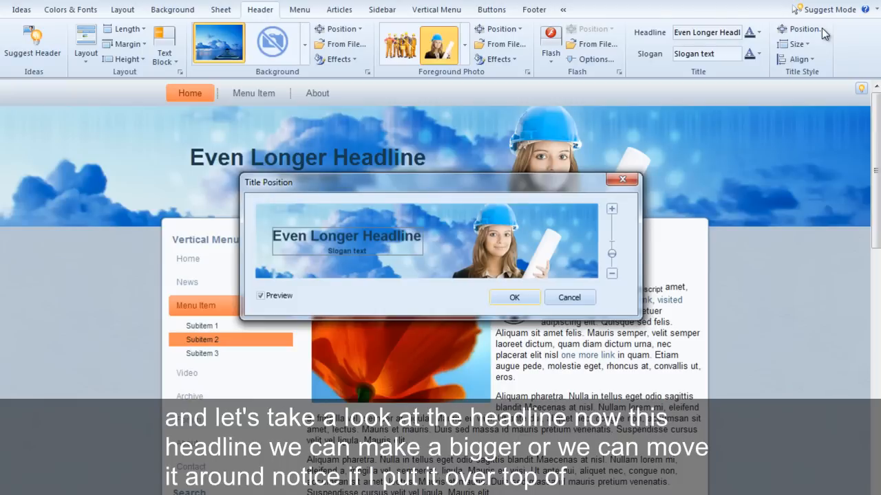
click(611, 209)
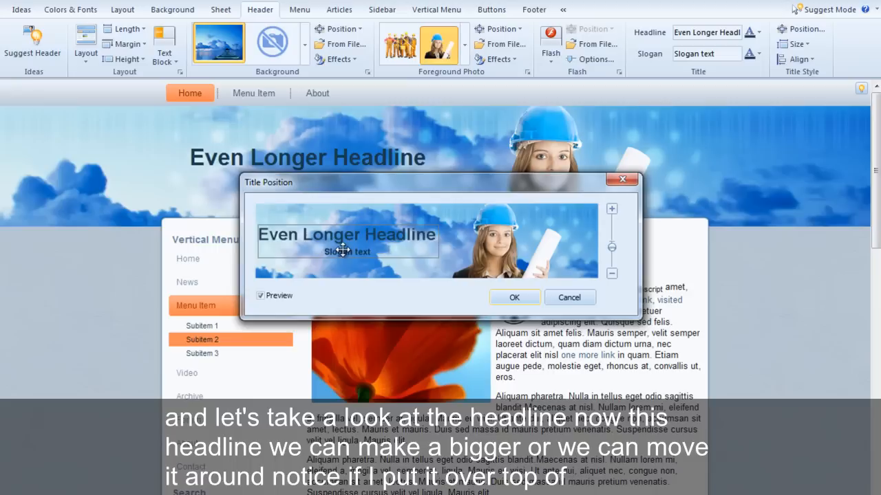
mouse_move(348, 249)
mouse_down()
mouse_move(419, 249)
mouse_move(432, 258)
mouse_up()
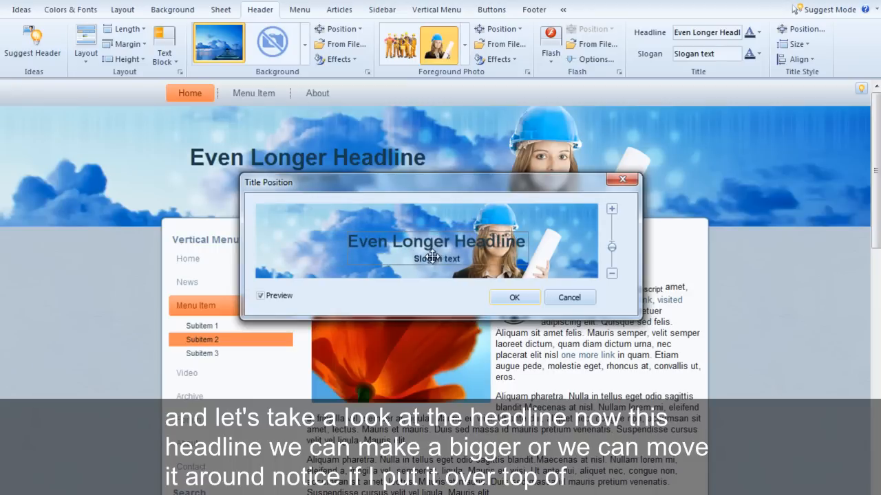
drag(499, 184, 441, 264)
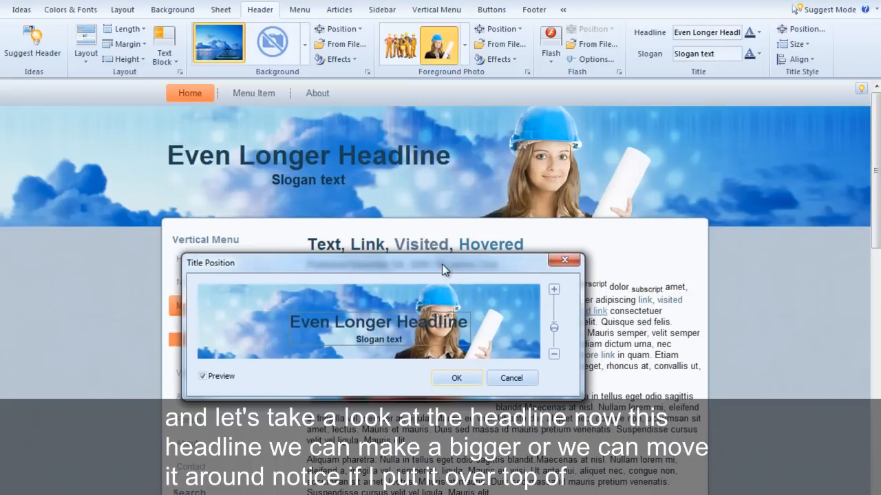
click(456, 378)
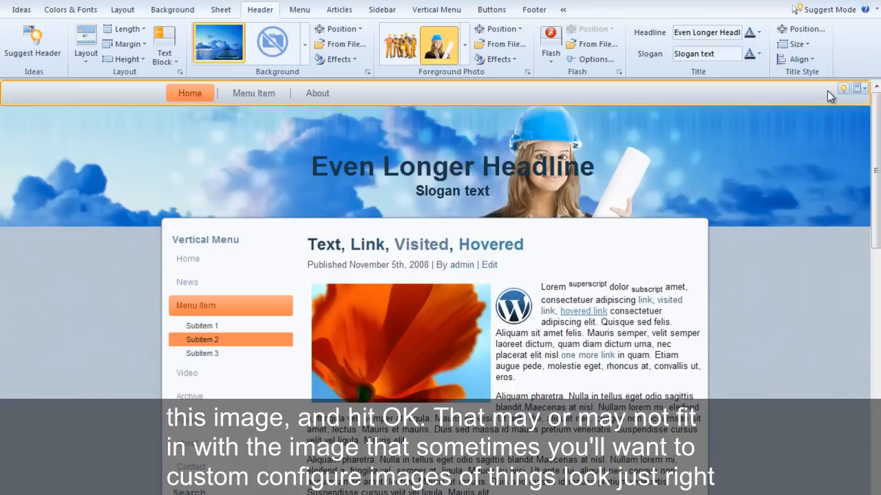
Shift the headline and slogan back toward the left and confirm the position
click(813, 30)
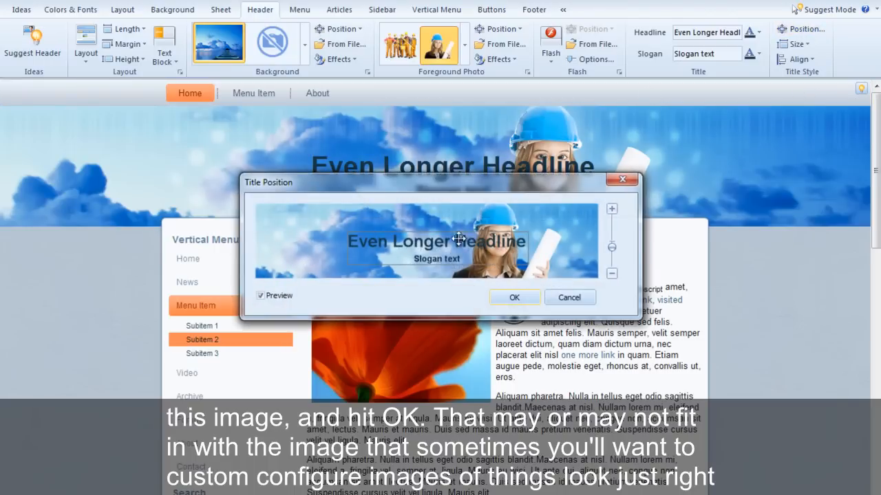
drag(440, 246, 380, 246)
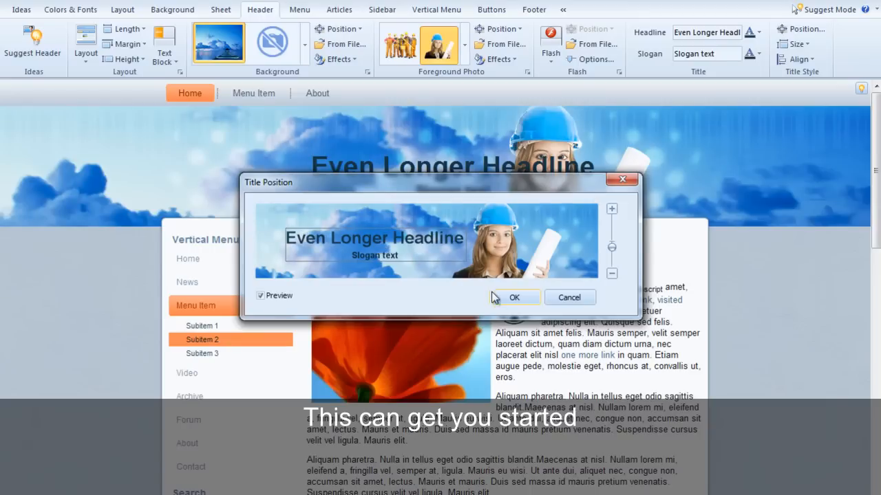
click(514, 297)
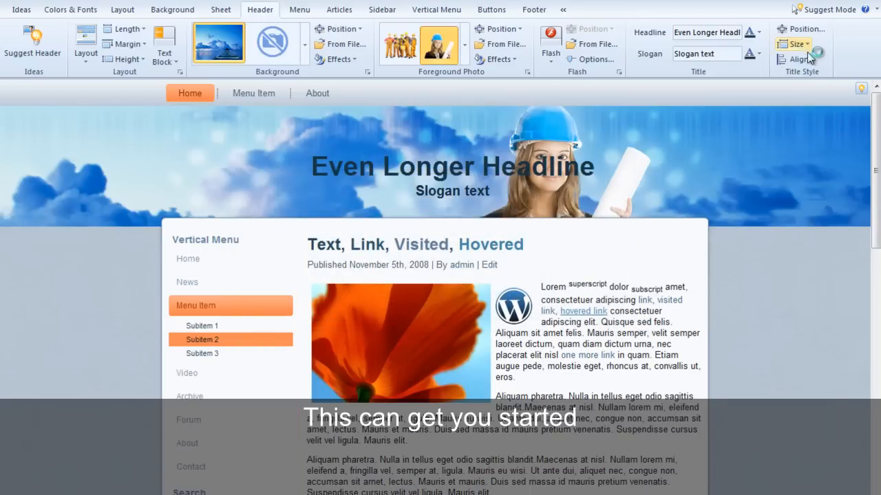
Try the top-left title alignment, then settle on the bottom-right layout
click(801, 59)
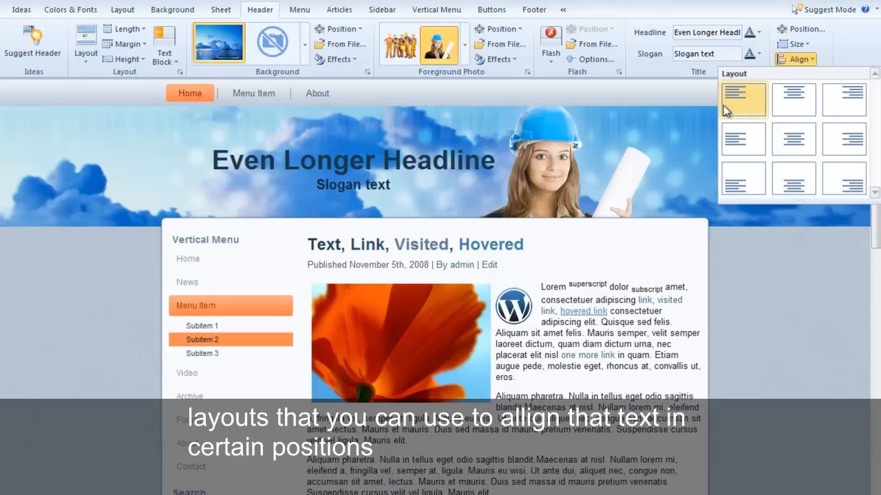
click(742, 100)
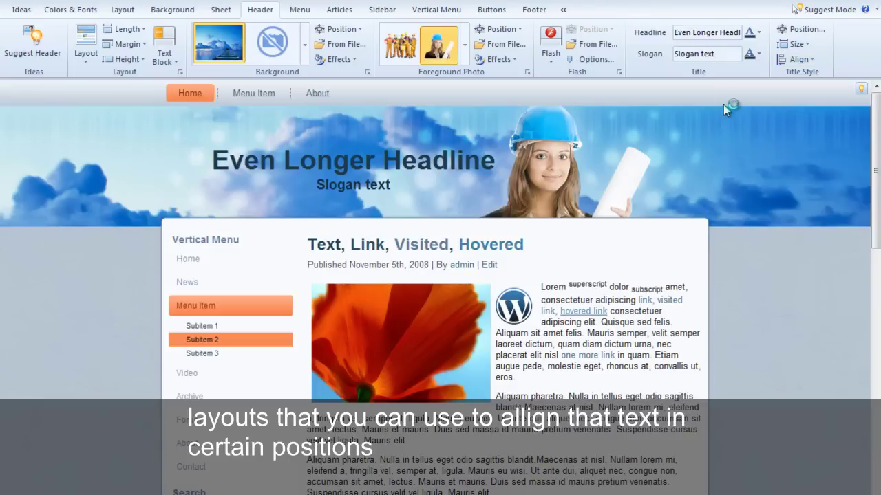
click(810, 60)
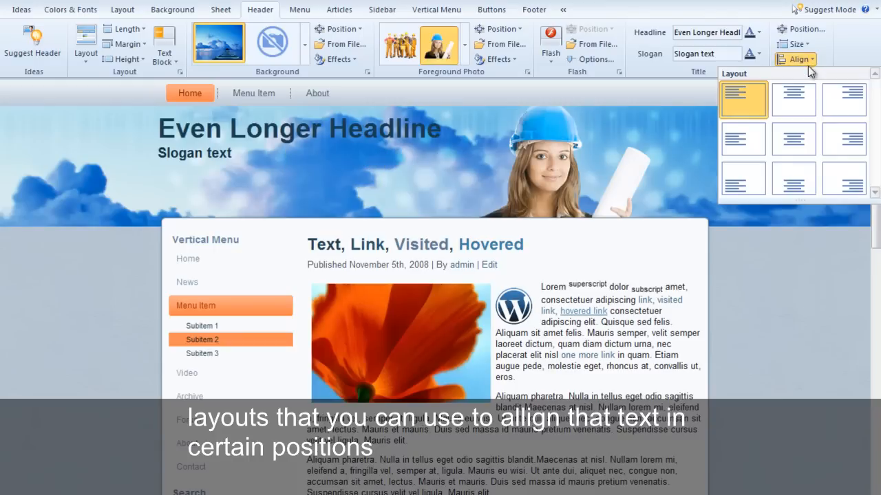
click(843, 178)
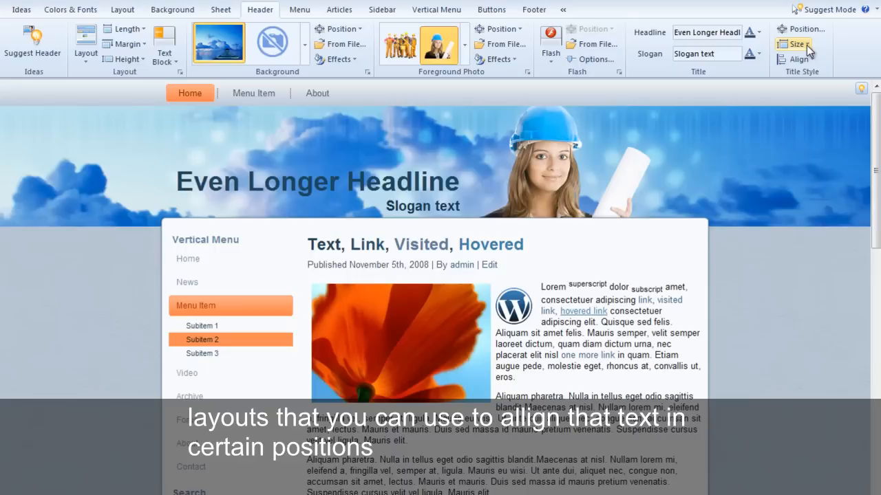
mouse_move(406, 127)
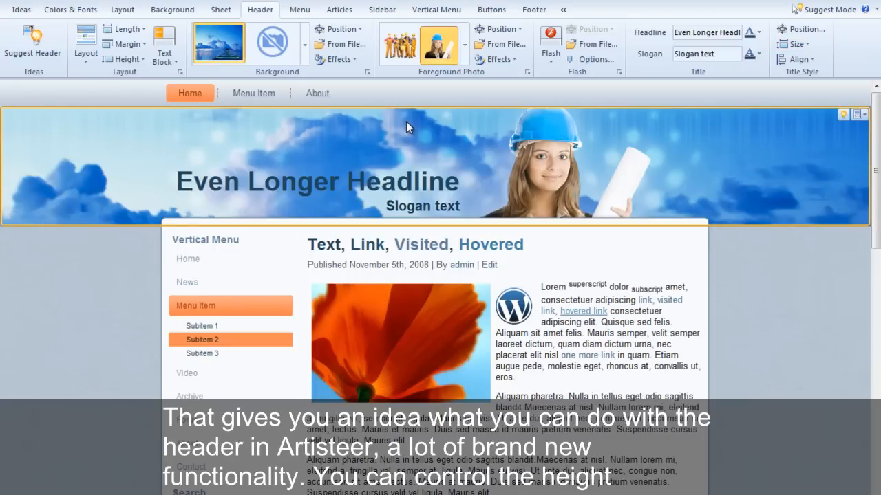
click(144, 63)
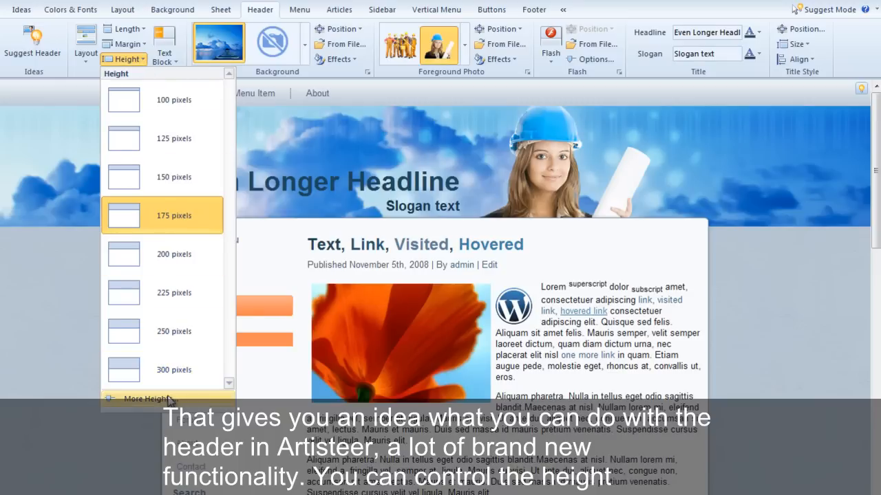
click(141, 44)
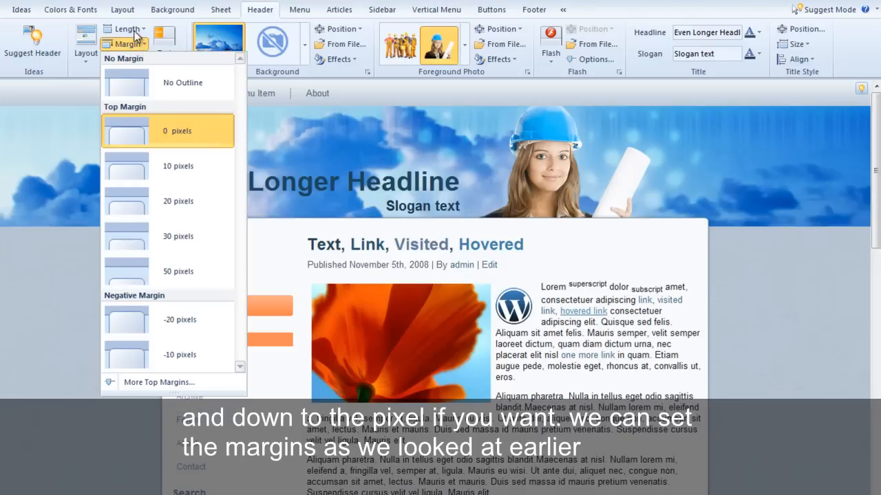
click(136, 31)
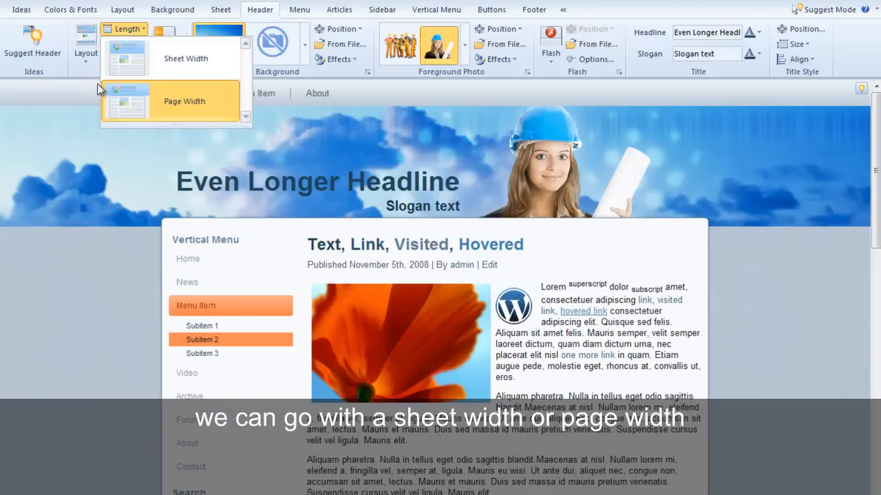
click(86, 63)
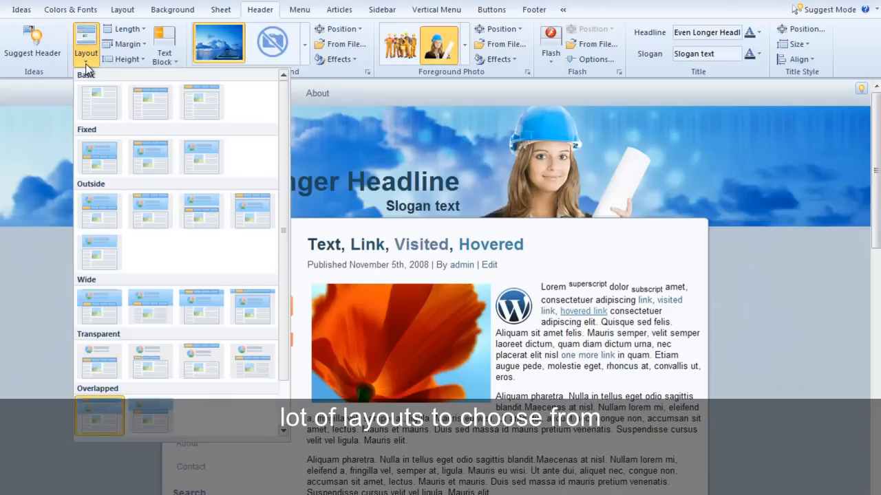
key(Escape)
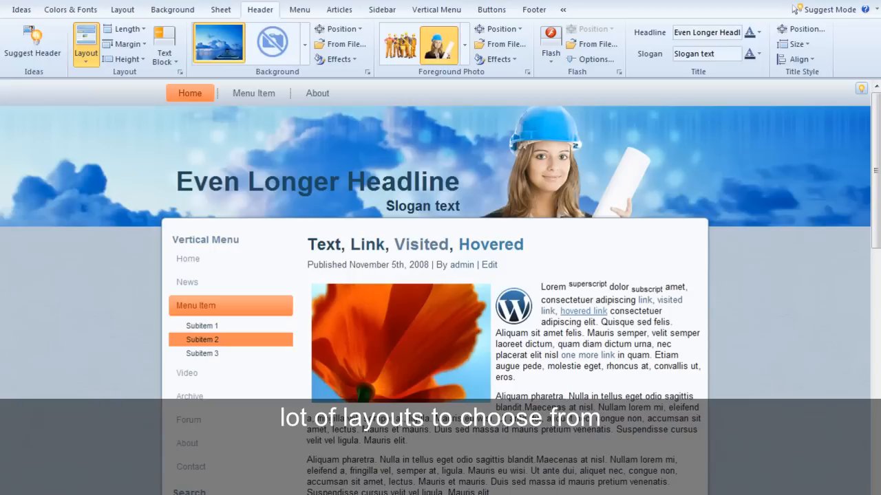